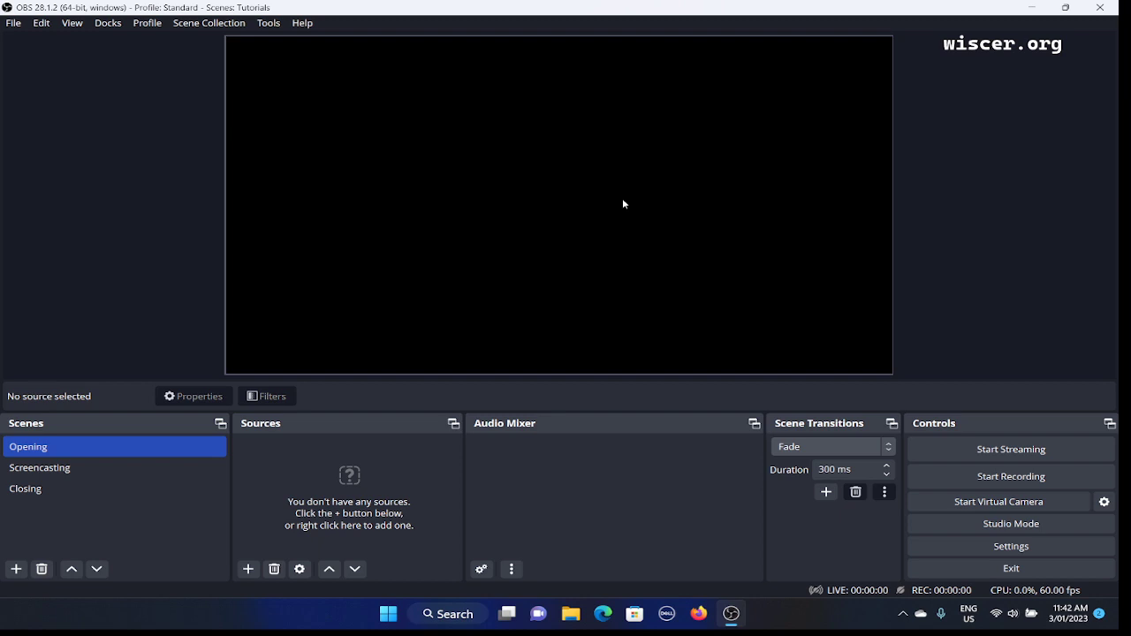
- Go through the scene list to view the sources of Screencasting and Closing, and return to the Opening scene
{"action": "key", "text": "Tab"}
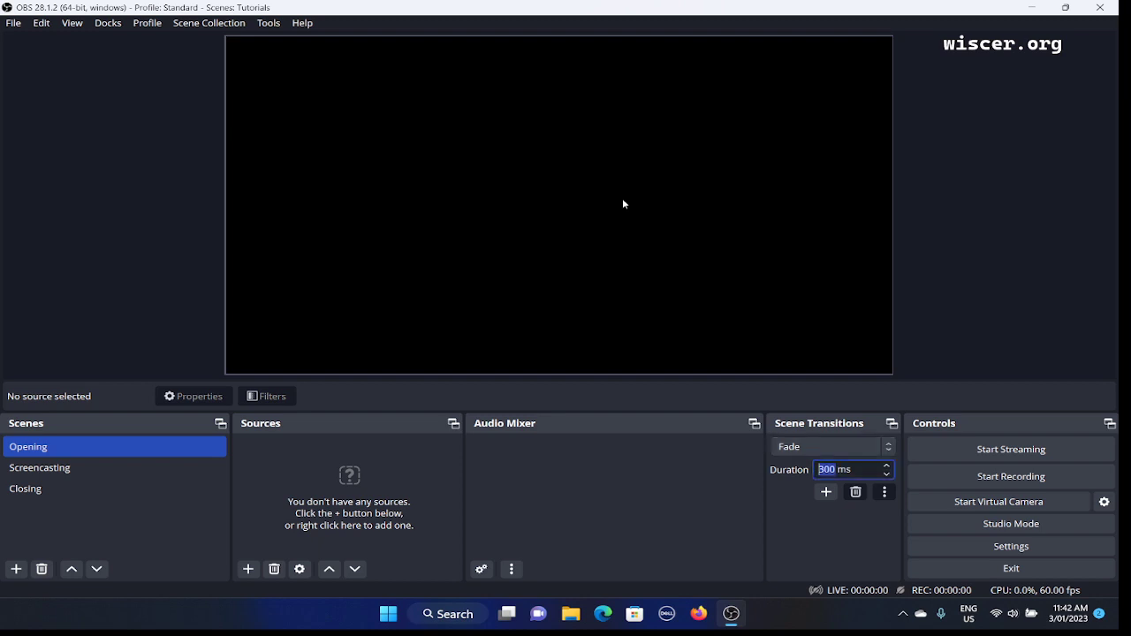
{"action": "key", "text": "Tab"}
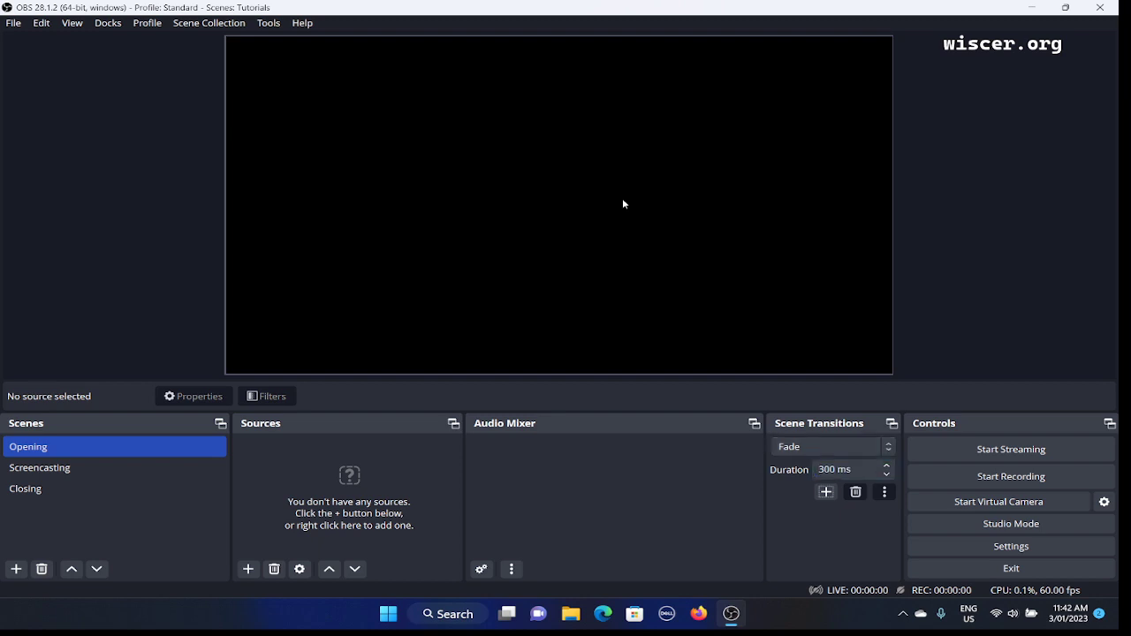
{"action": "key", "text": "Tab"}
{"action": "key", "text": "Tab"}
{"action": "key", "text": "Tab"}
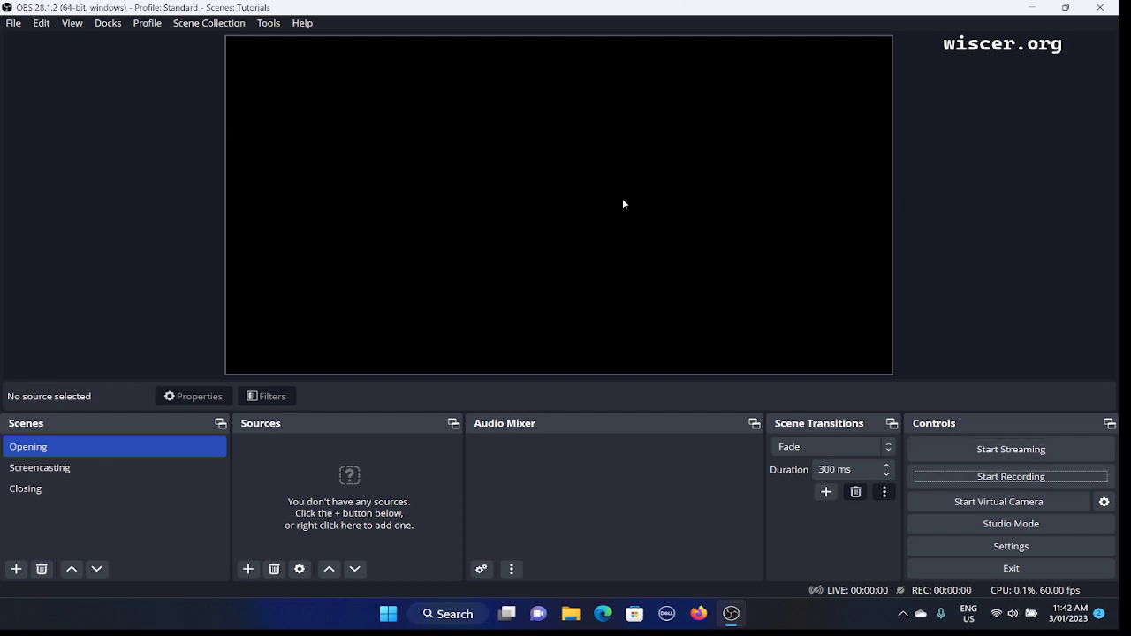
{"action": "key", "text": "Tab"}
{"action": "key", "text": "Tab"}
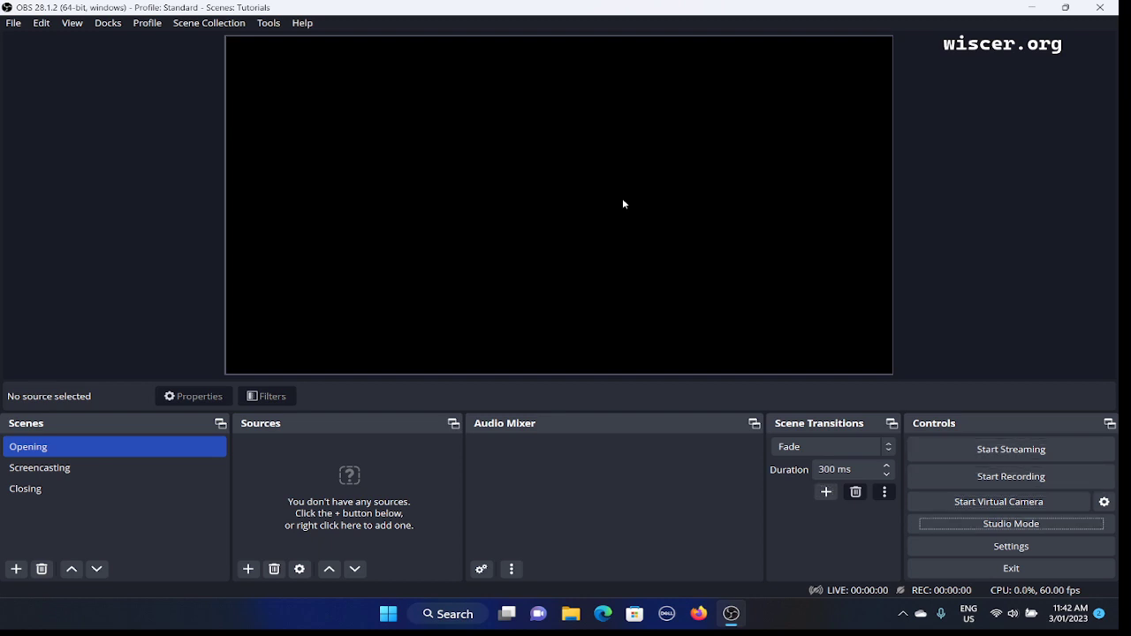
{"action": "key", "text": "Tab"}
{"action": "key", "text": "Tab"}
{"action": "key", "text": "Tab"}
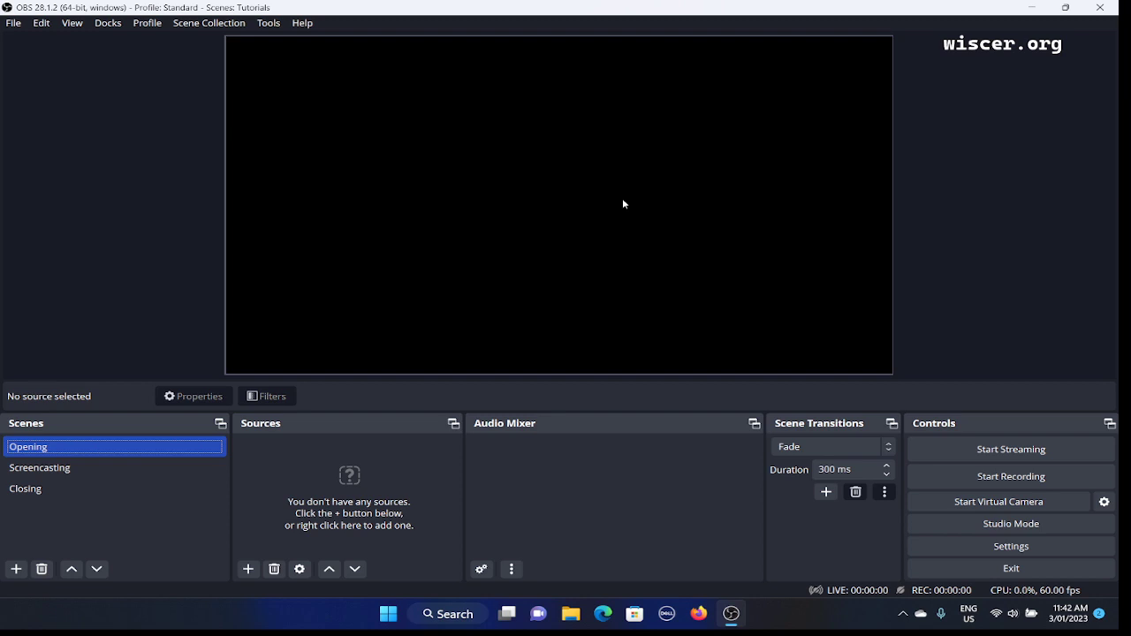
{"action": "key", "text": "Down"}
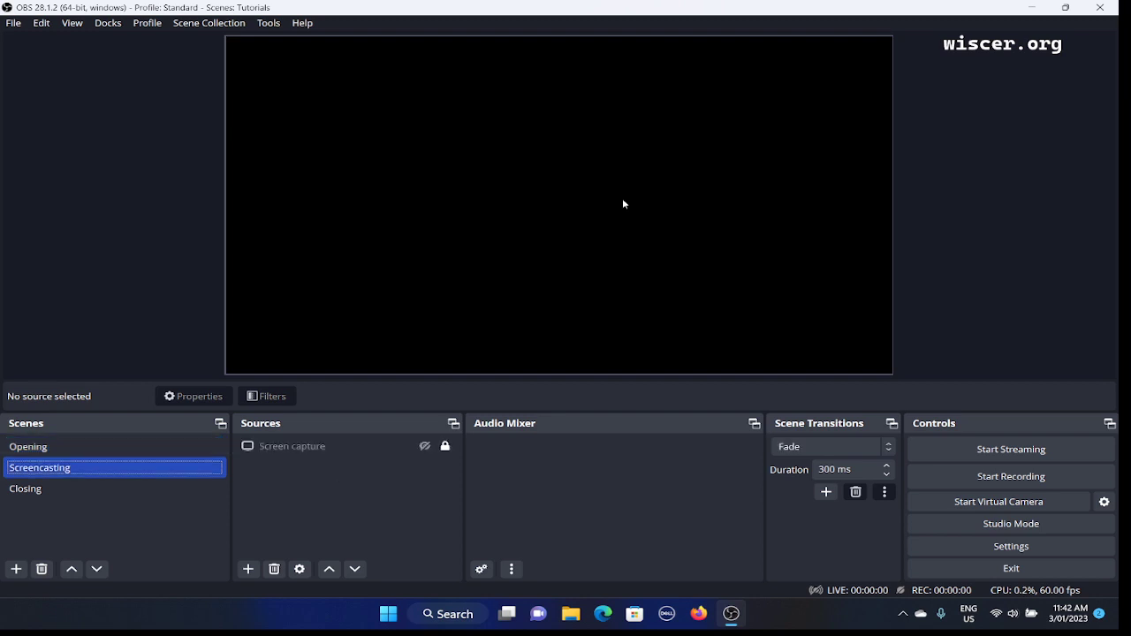
{"action": "key", "text": "Down"}
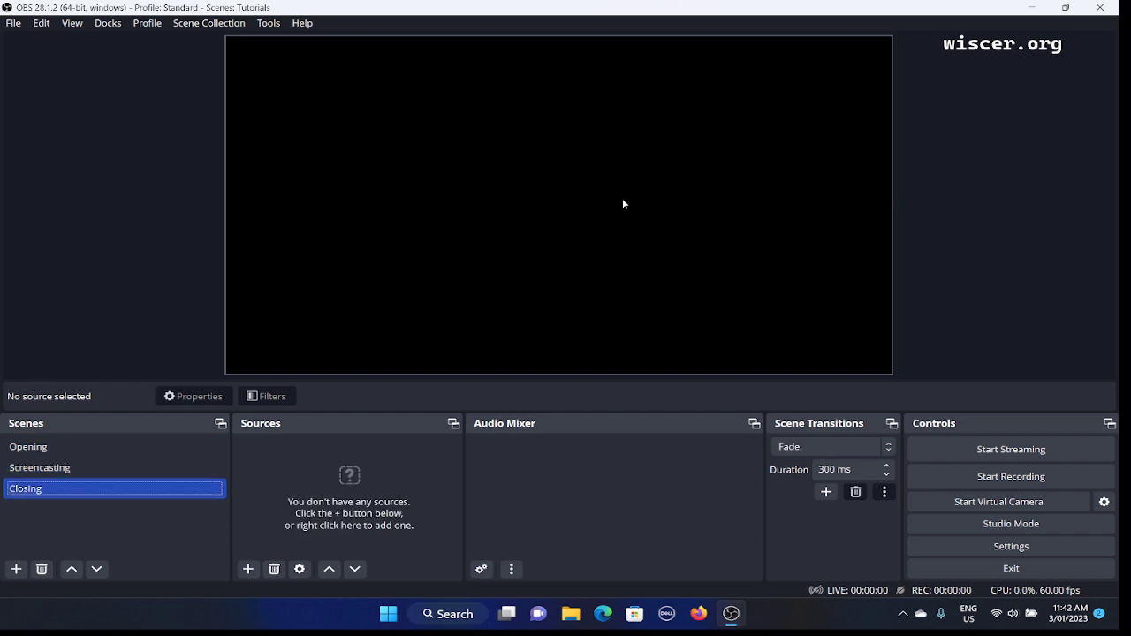
{"action": "key", "text": "Up"}
{"action": "key", "text": "Up"}
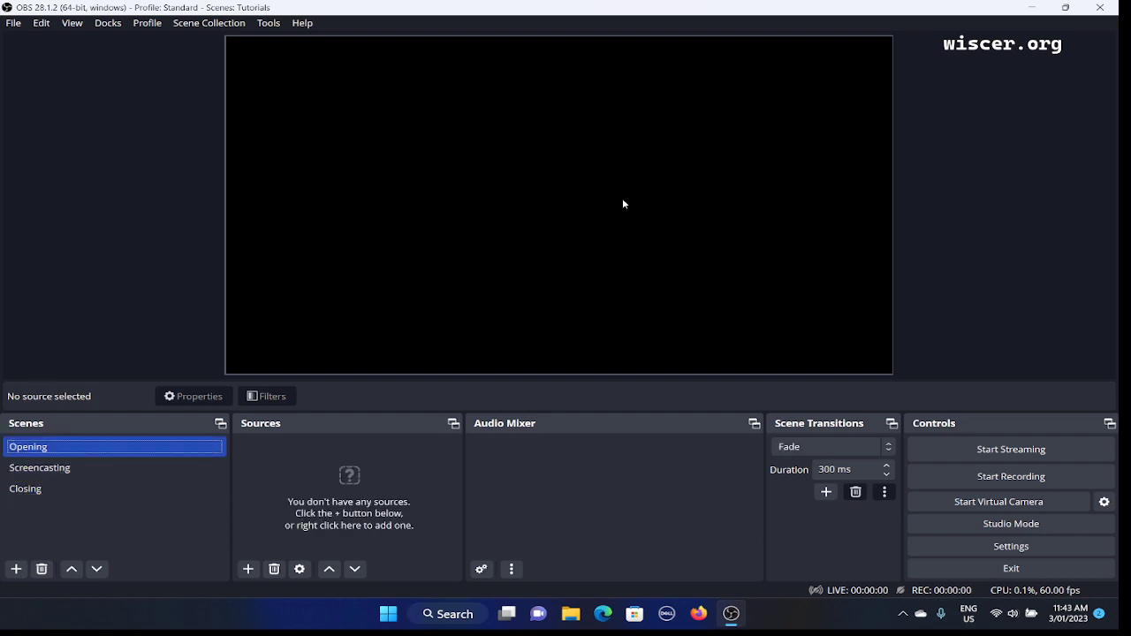
{"action": "key", "text": "Return"}
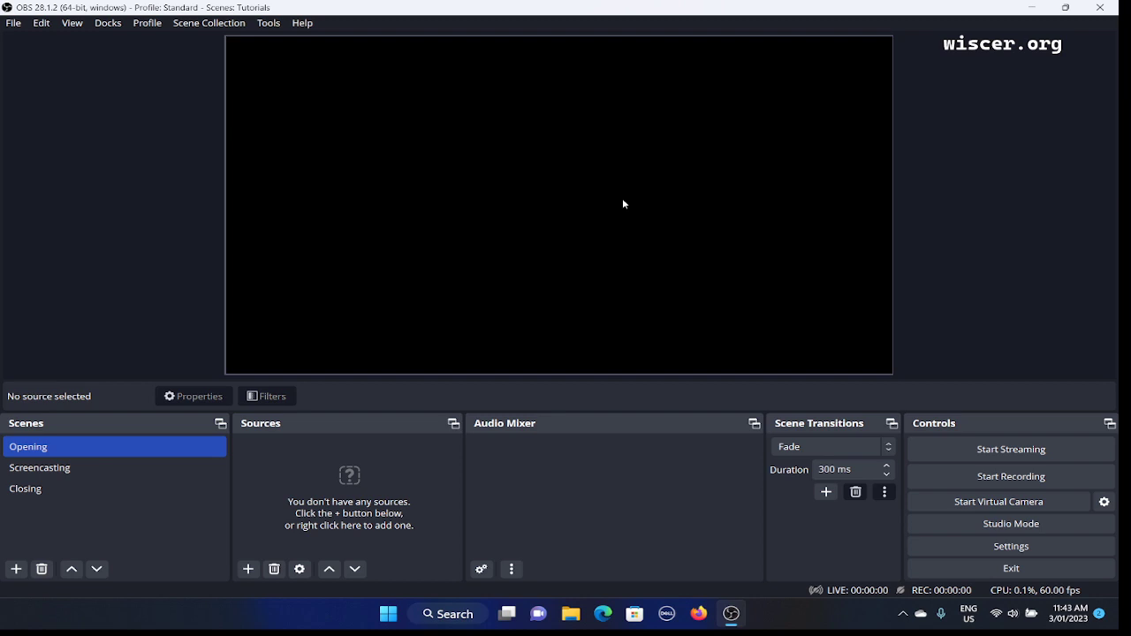
- Start adding a new Text (GDI+) source to the Opening scene
{"action": "right_click", "coordinate": [623, 204]}
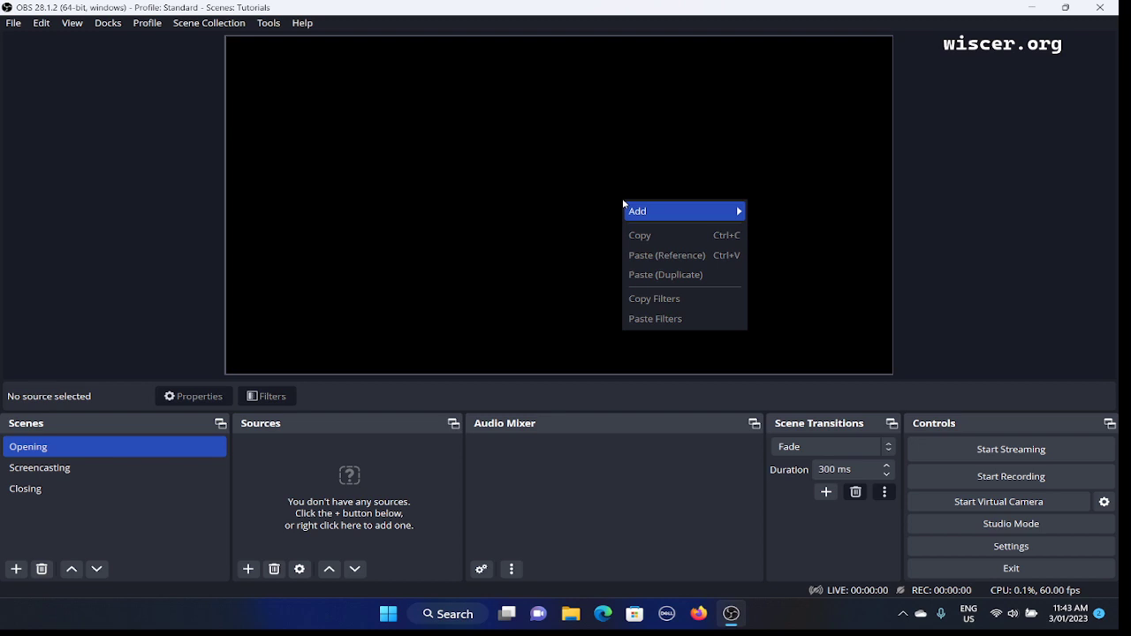
{"action": "key", "text": "Right"}
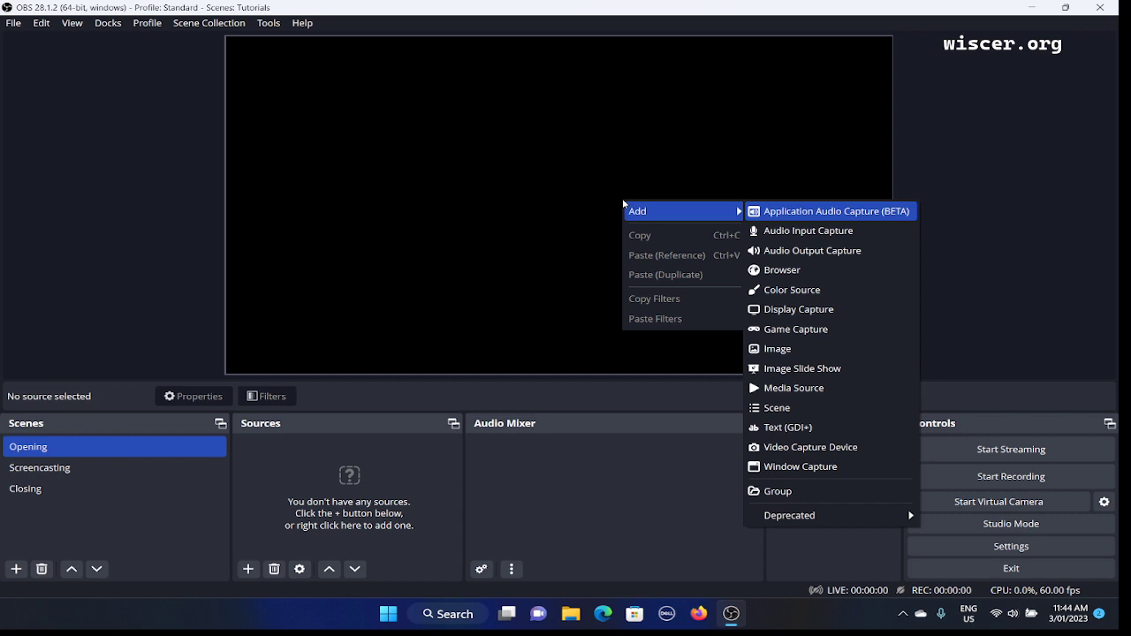
{"action": "key", "text": "Down"}
{"action": "key", "text": "Down"}
{"action": "key", "text": "Down"}
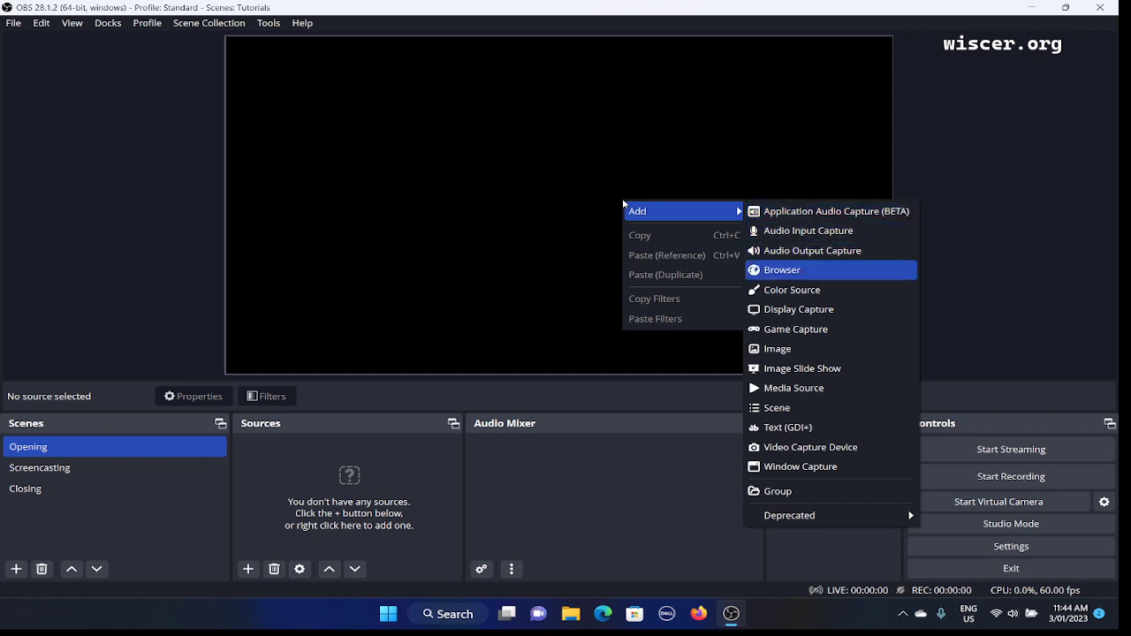
{"action": "key", "text": "Down"}
{"action": "key", "text": "Down"}
{"action": "key", "text": "Down"}
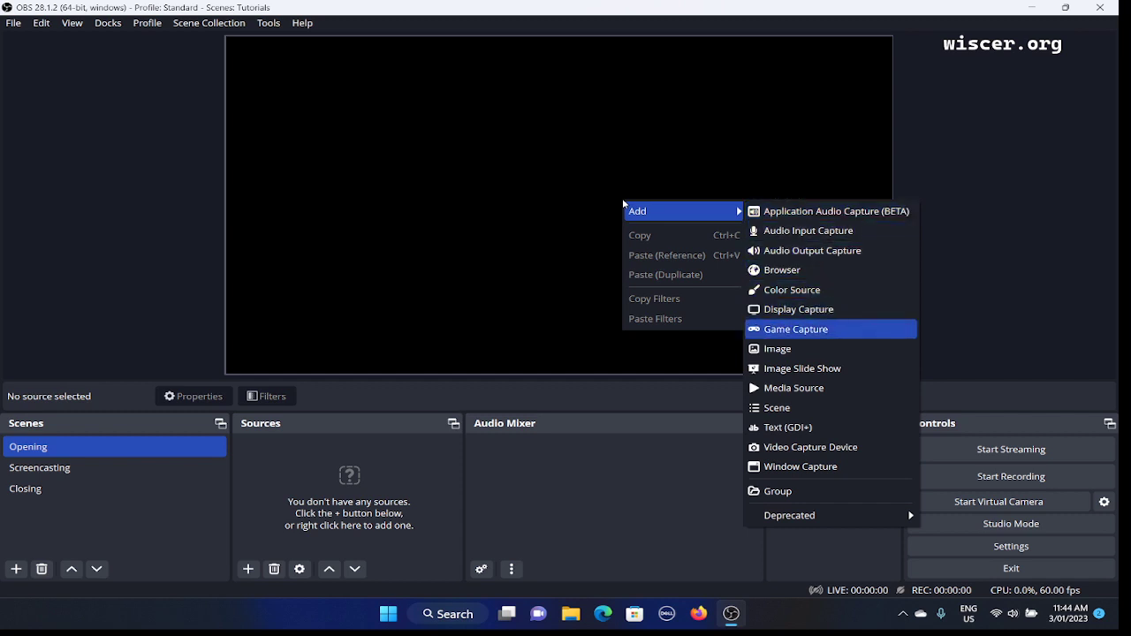
{"action": "key", "text": "Down"}
{"action": "key", "text": "Down"}
{"action": "key", "text": "Down"}
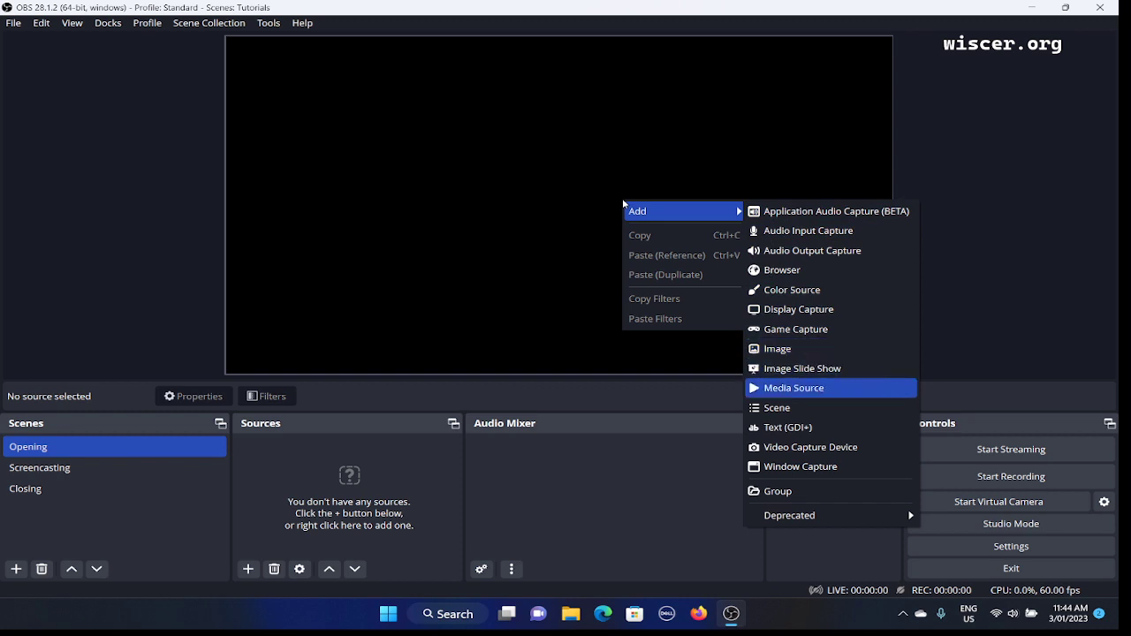
{"action": "key", "text": "Down"}
{"action": "key", "text": "Down"}
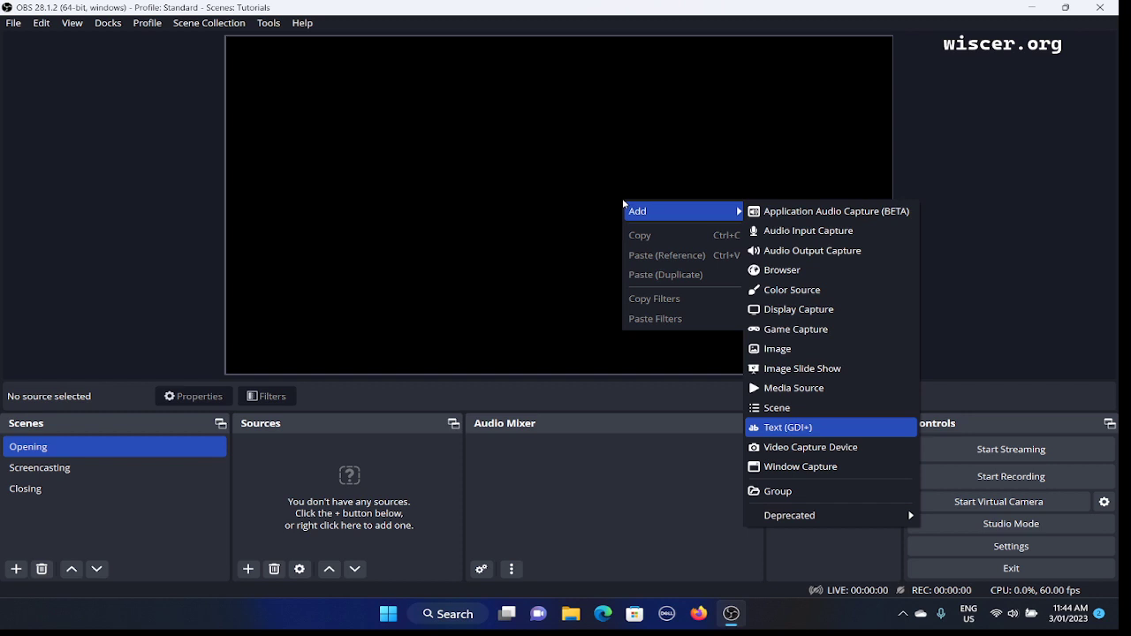
{"action": "key", "text": "Return"}
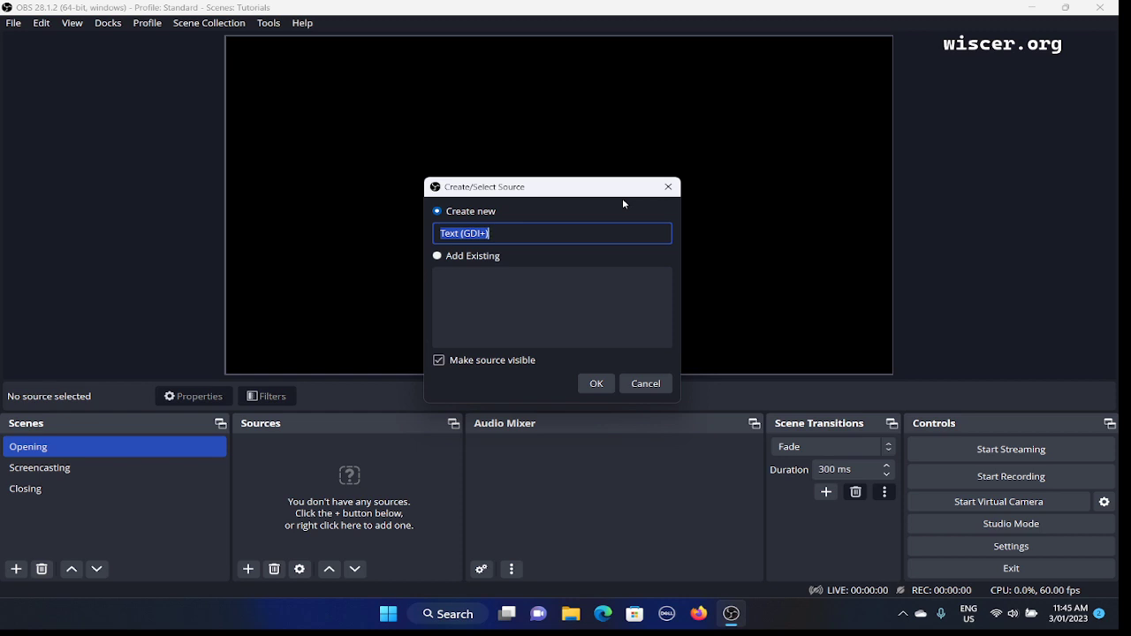
- Create the new source as "Text: title" with Make source visible enabled, and accept its default properties
{"action": "key", "text": "Tab"}
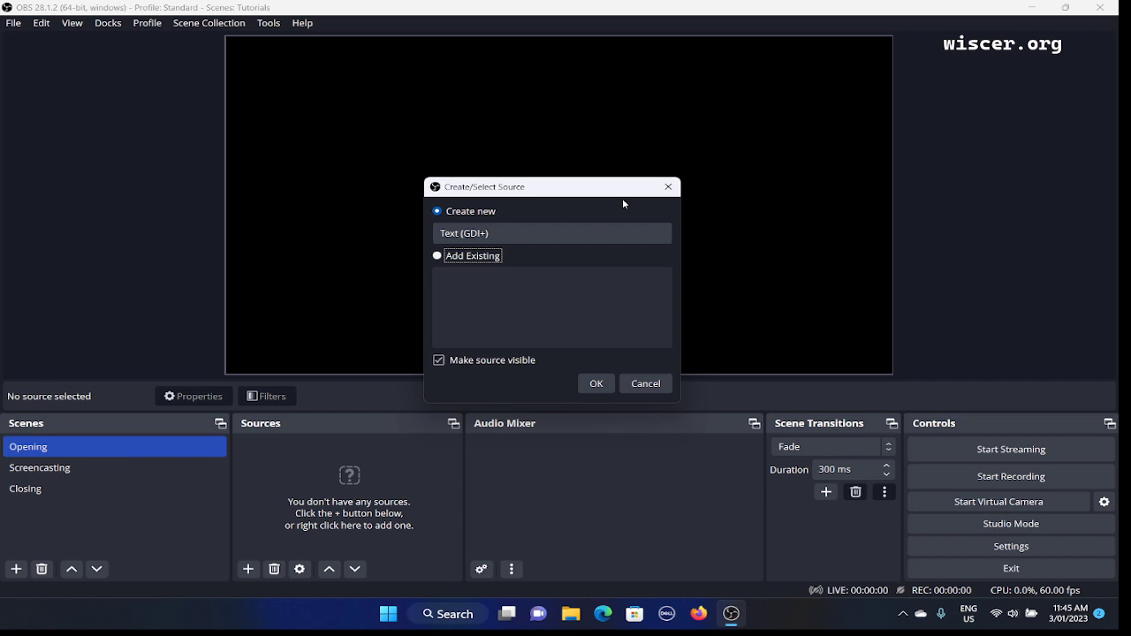
{"action": "key", "text": "Up"}
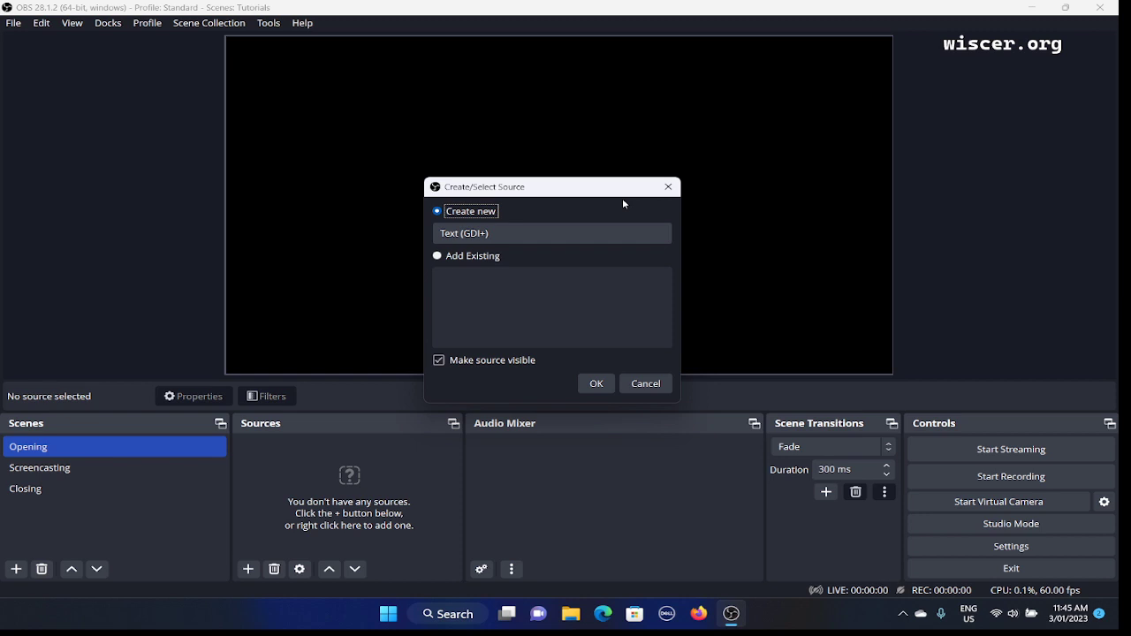
{"action": "key", "text": "Tab"}
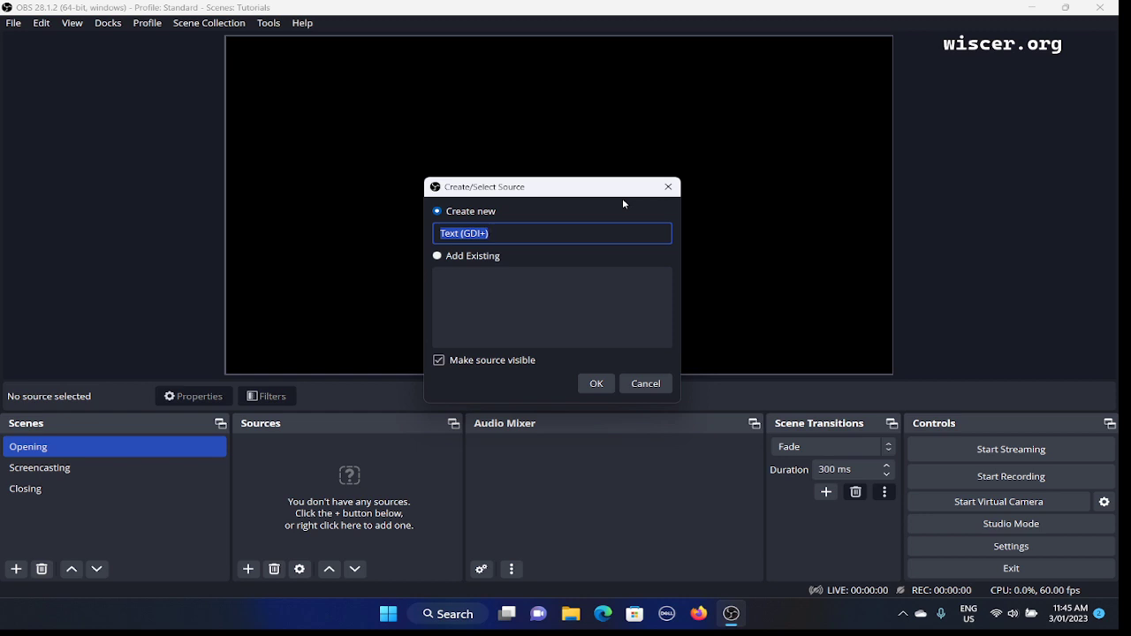
{"action": "type", "text": "Text: title"}
{"action": "key", "text": "Tab"}
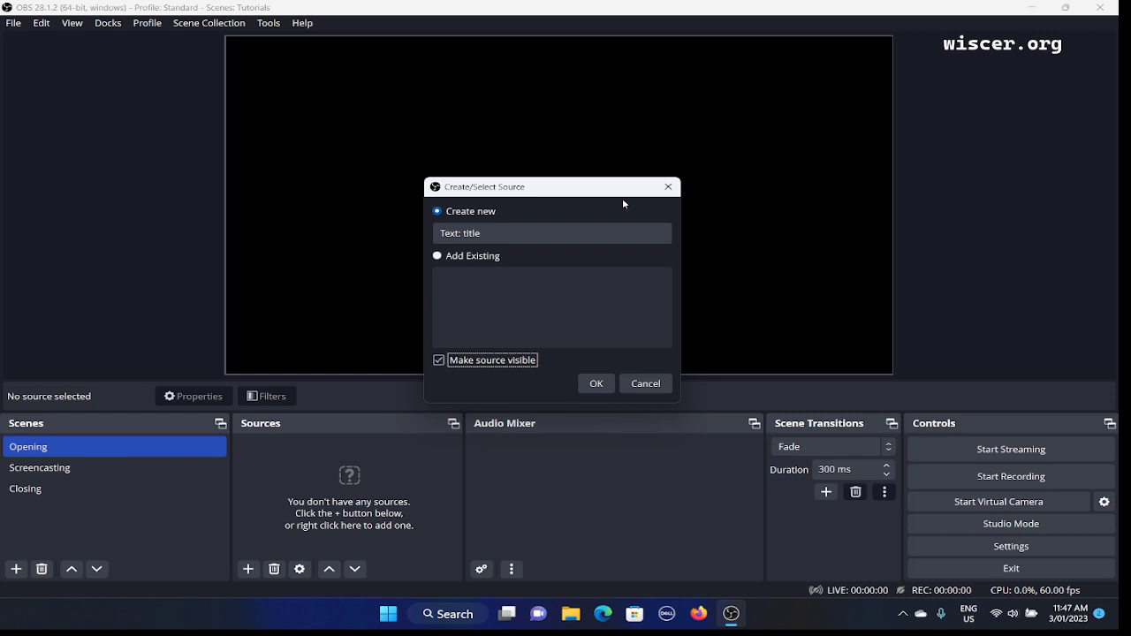
{"action": "key", "text": "Tab"}
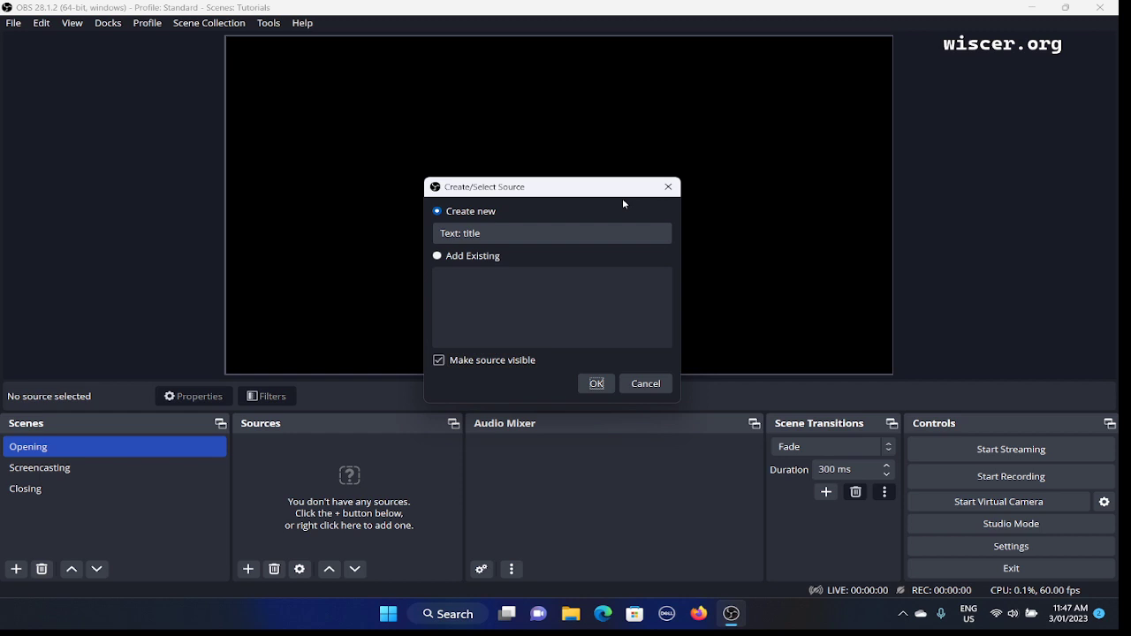
{"action": "key", "text": "Return"}
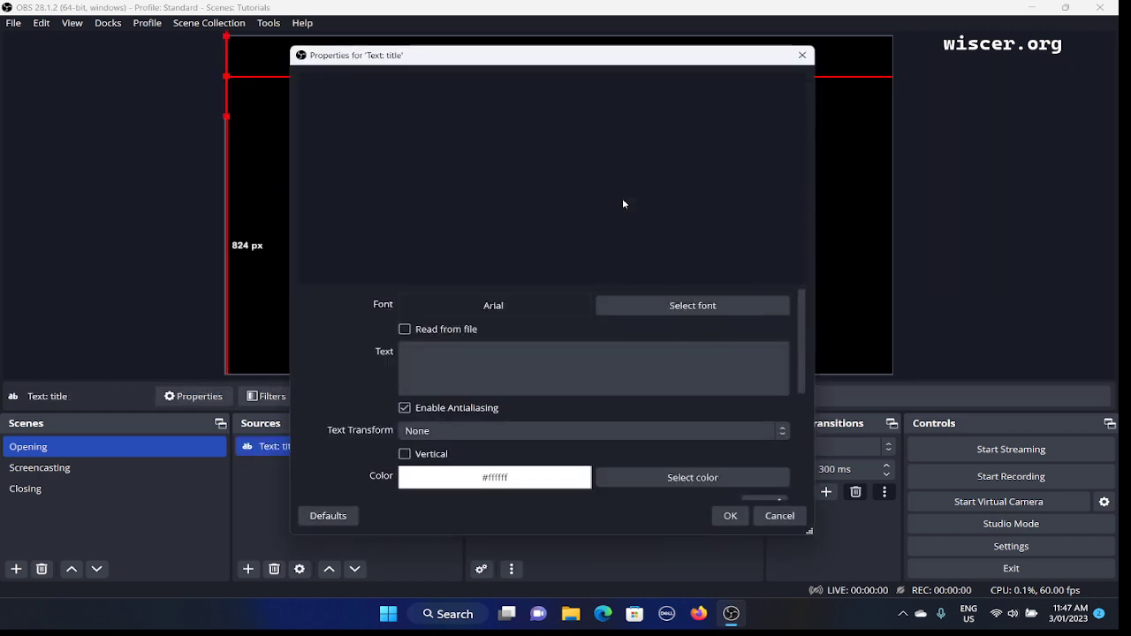
{"action": "key", "text": "Return"}
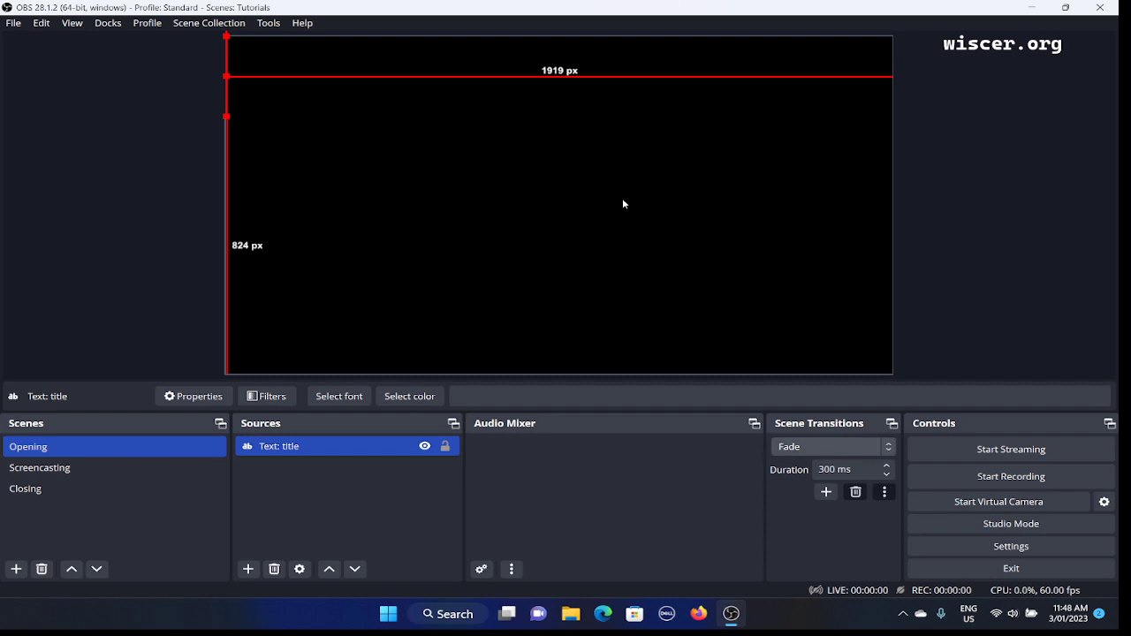
- Reopen the properties of the "Text: title" source and enable Read from file
{"action": "key", "text": "Up"}
{"action": "key", "text": "Down"}
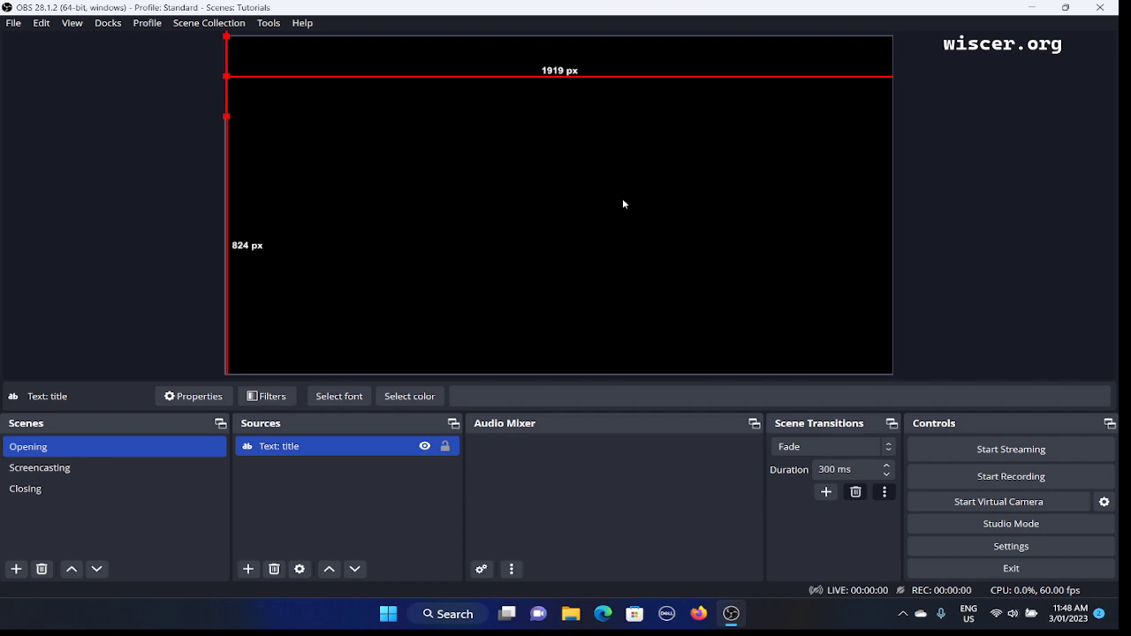
{"action": "key", "text": "Tab"}
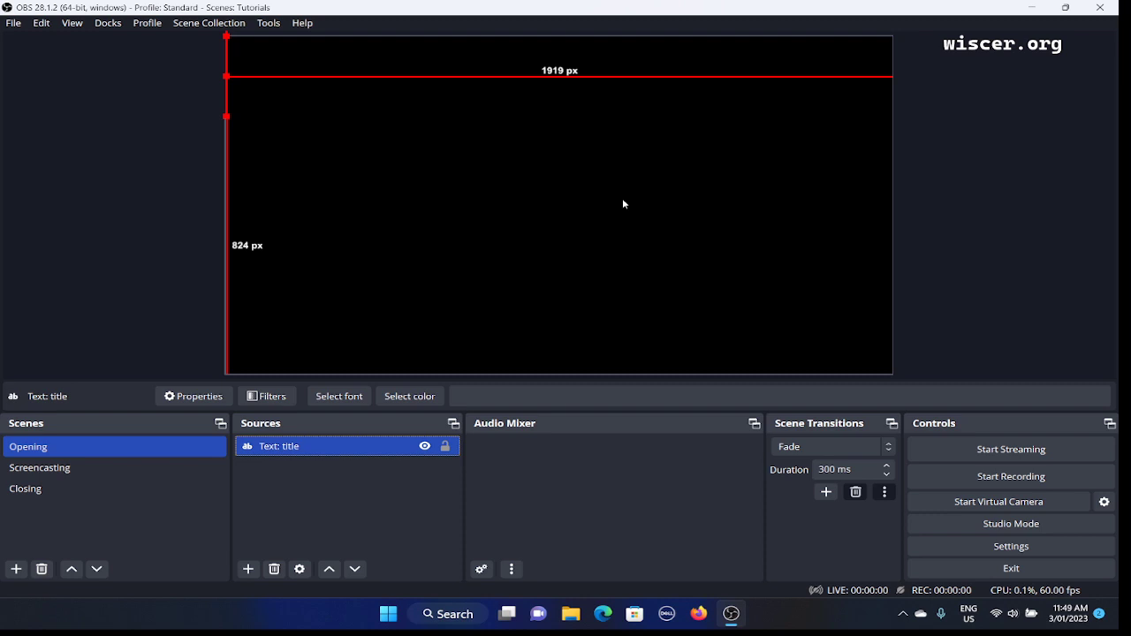
{"action": "right_click", "coordinate": [623, 204]}
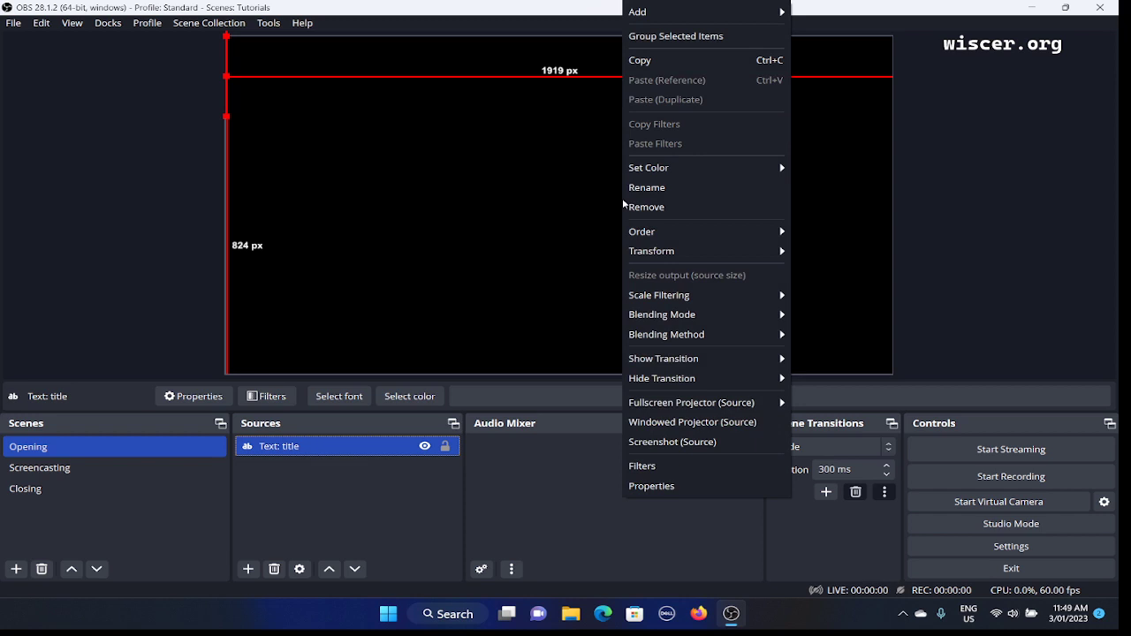
{"action": "key", "text": "Up"}
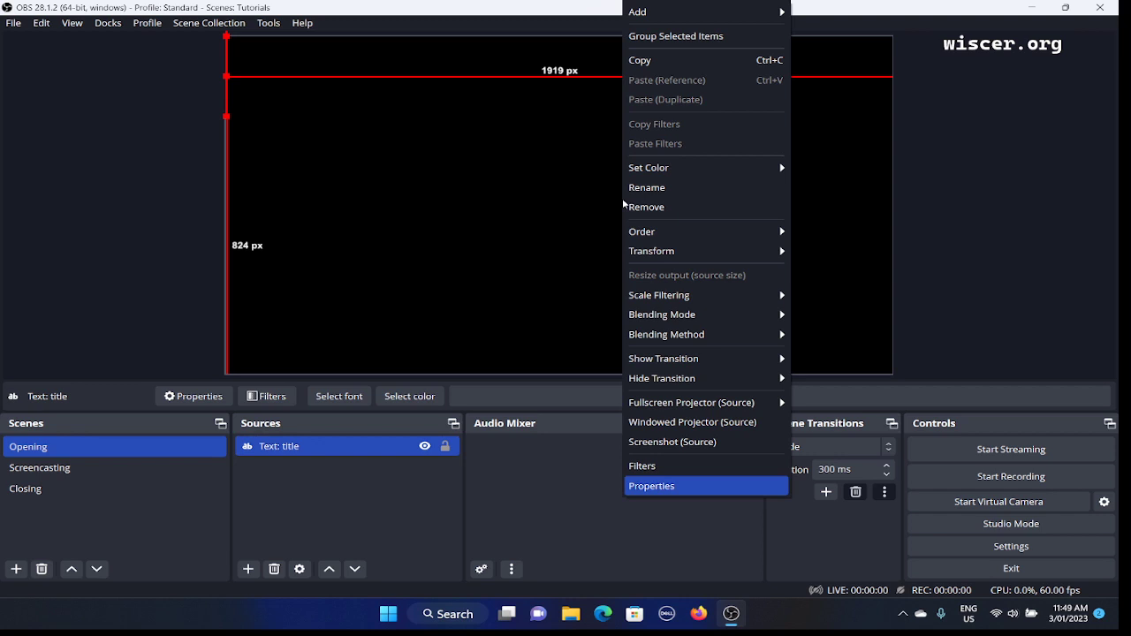
{"action": "key", "text": "Return"}
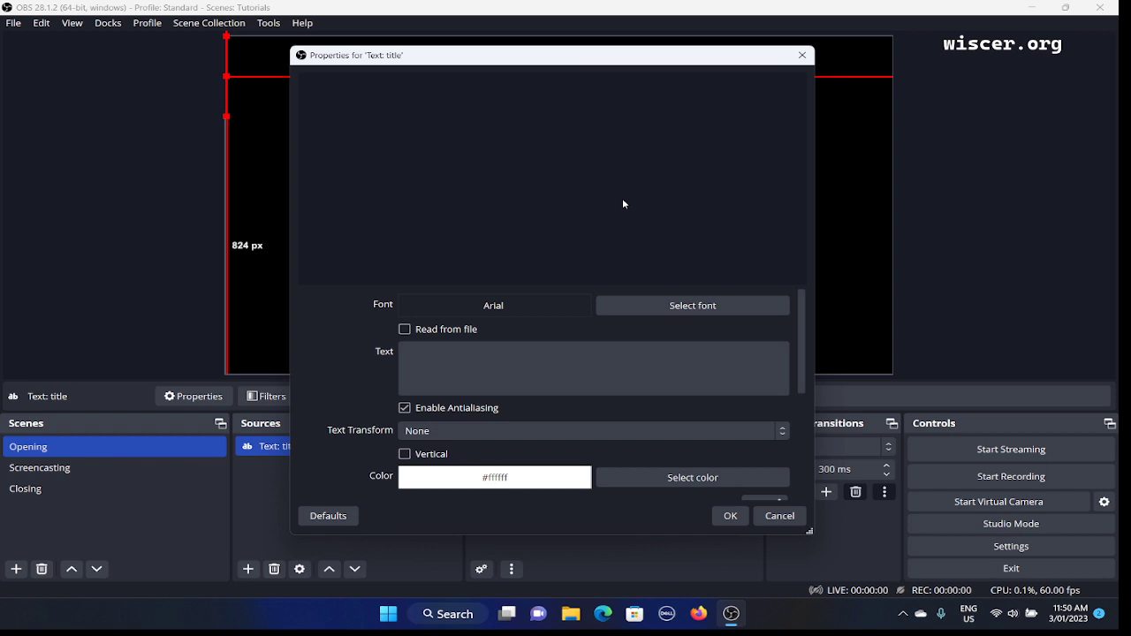
{"action": "key", "text": "Tab"}
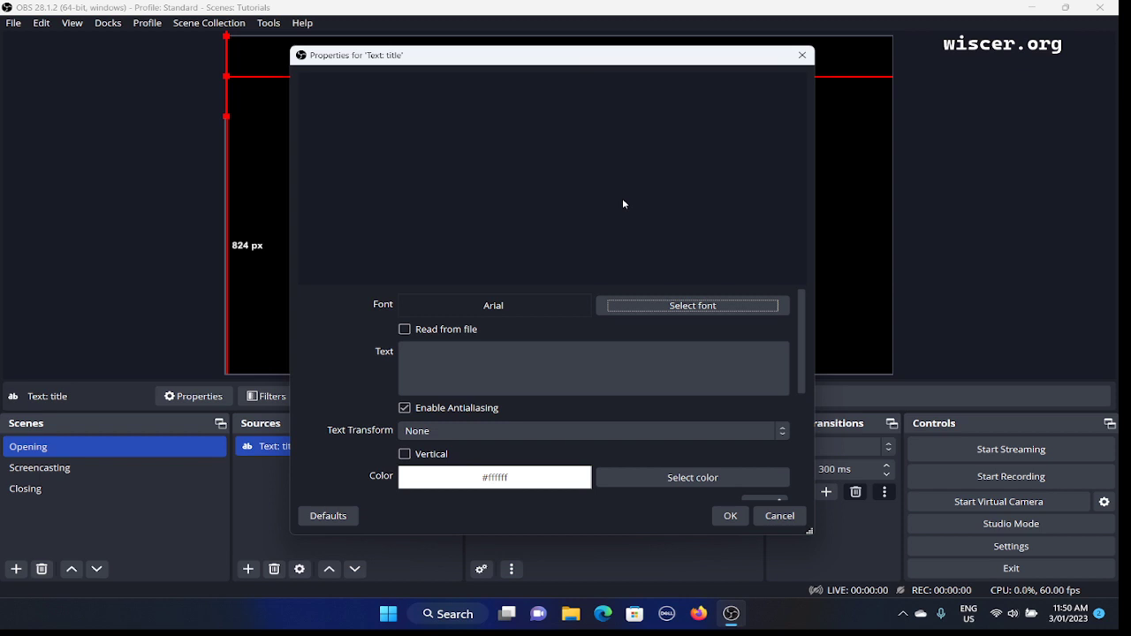
{"action": "key", "text": "Tab"}
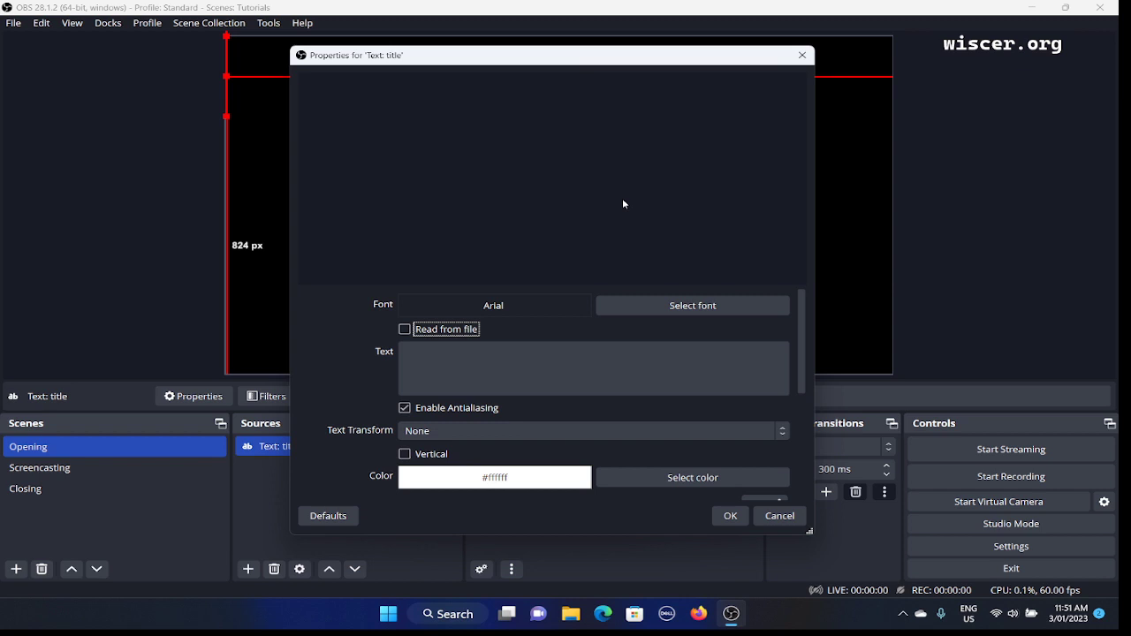
{"action": "key", "text": "space"}
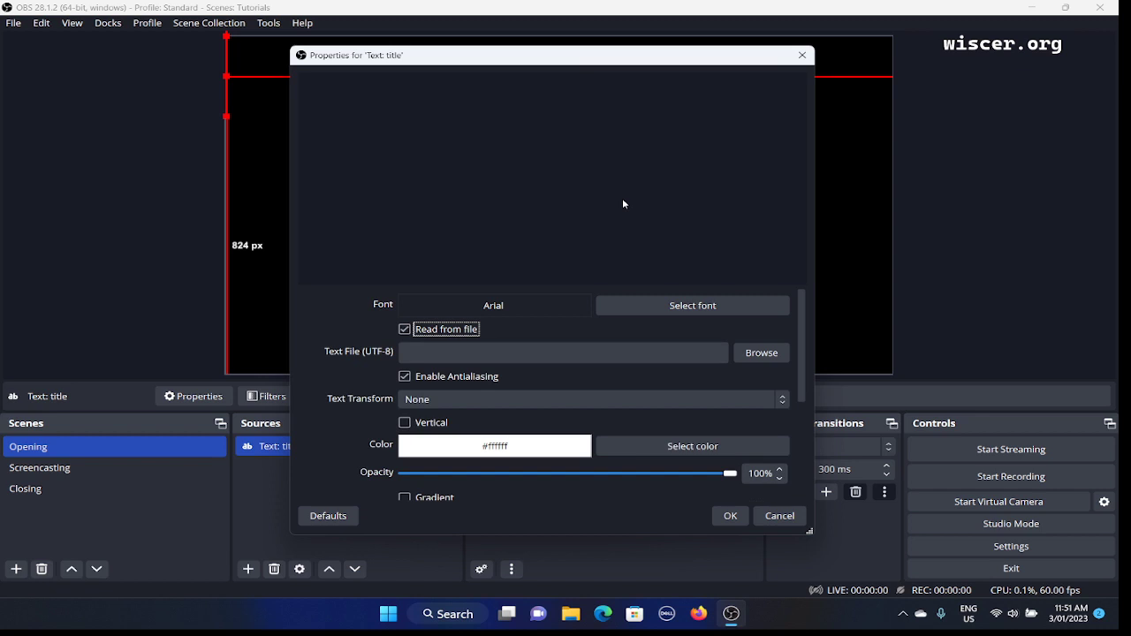
- Switch to Notepad with a new empty document
{"action": "key", "text": "super"}
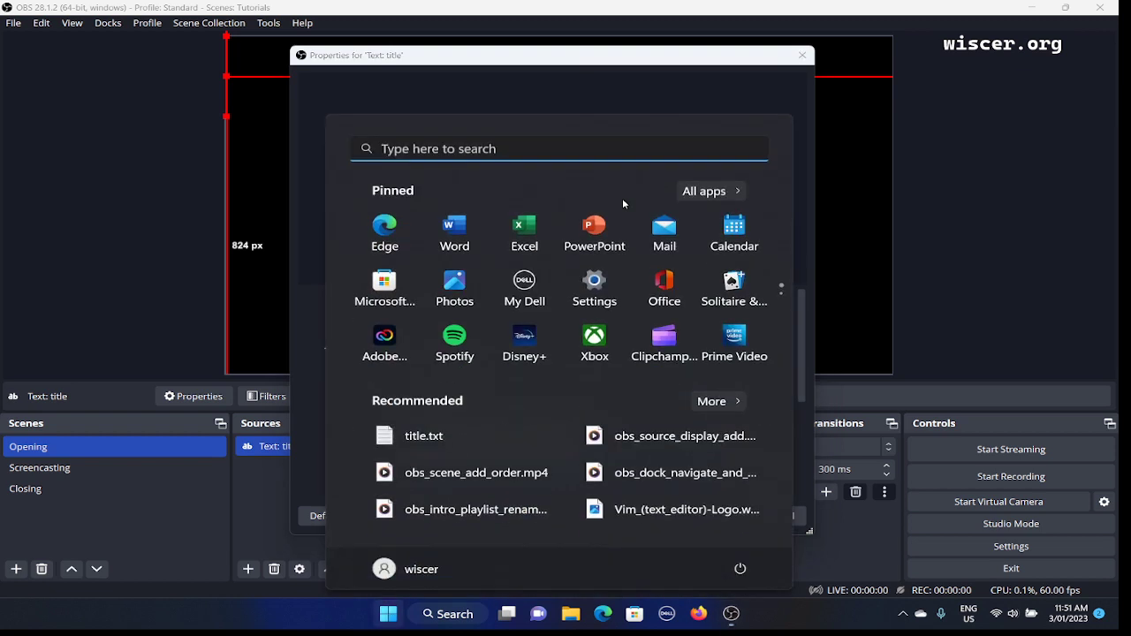
{"action": "type", "text": "notepa"}
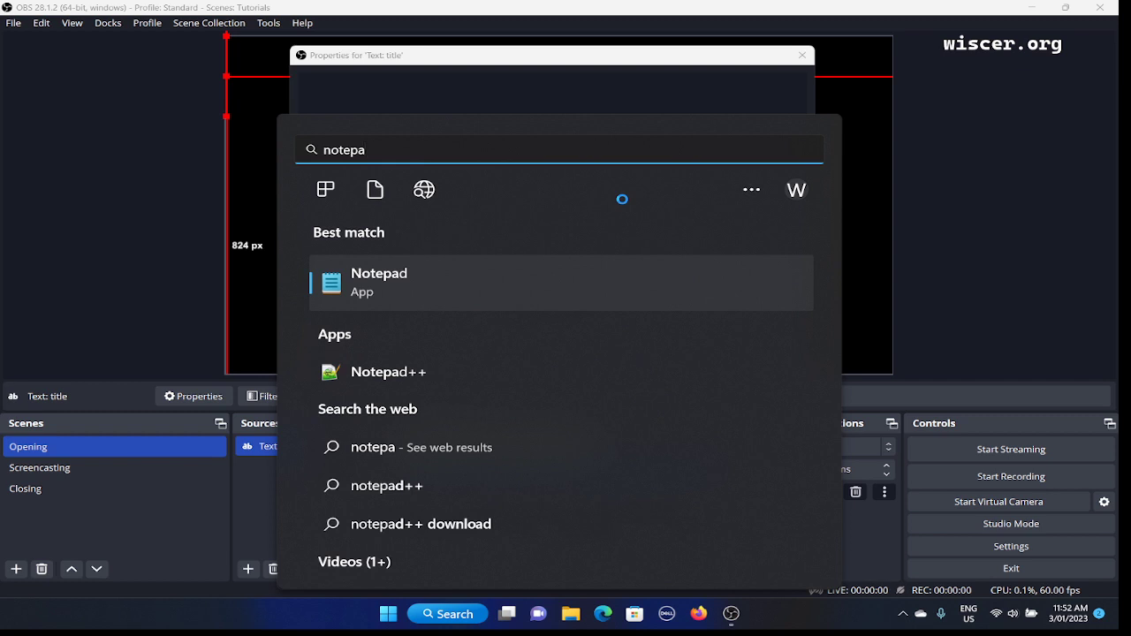
{"action": "key", "text": "Return"}
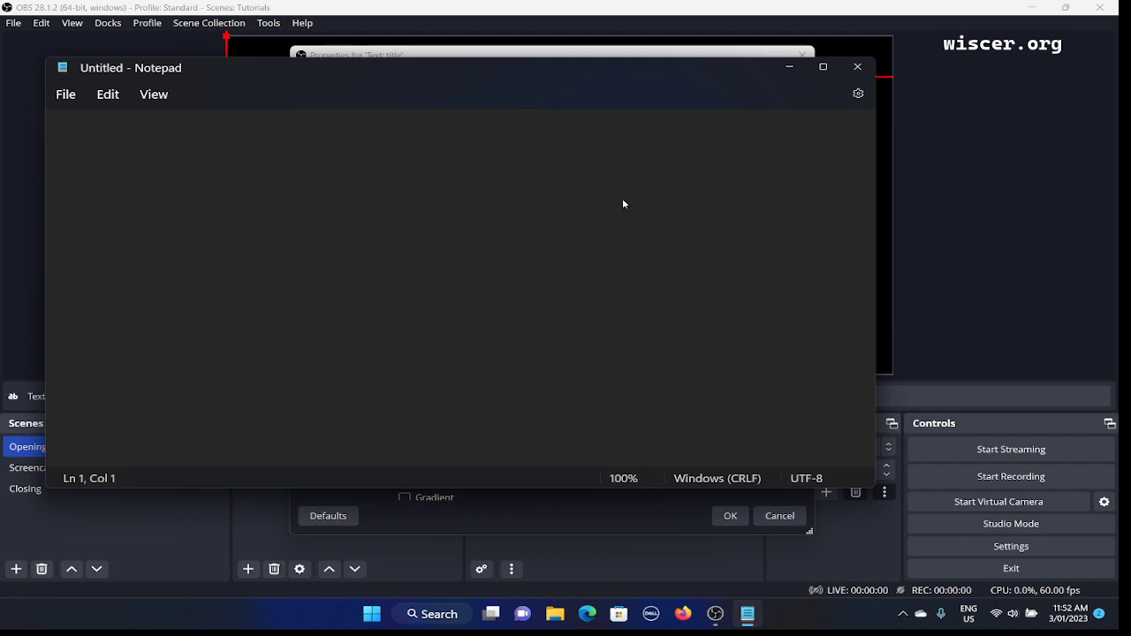
- Write the title text on three lines: "How to make", "OBS Tutorial" and "Videos"
{"action": "type", "text": "How to make"}
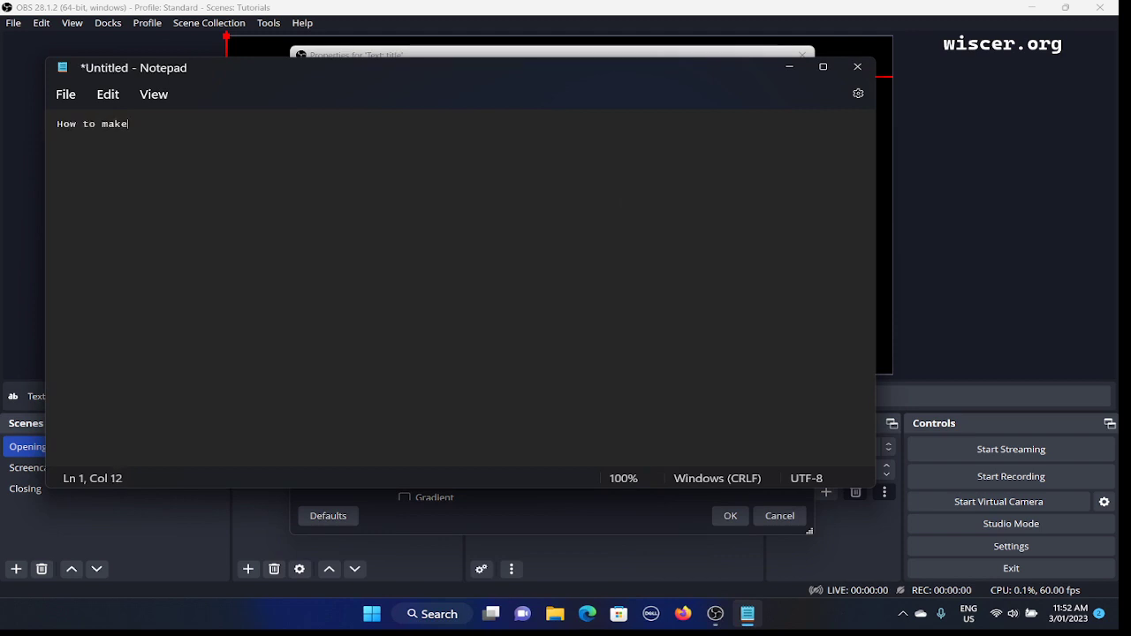
{"action": "key", "text": "Return"}
{"action": "type", "text": "OBS Tutorial"}
{"action": "key", "text": "Return"}
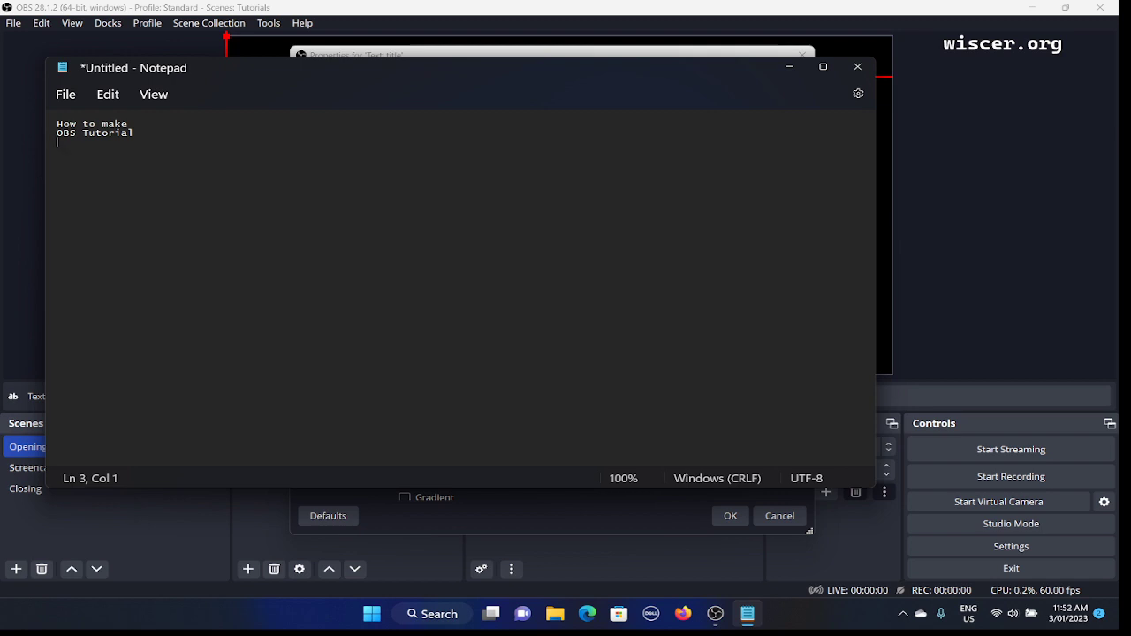
{"action": "type", "text": "Videos"}
{"action": "key", "text": "Up"}
{"action": "key", "text": "Up"}
{"action": "key", "text": "Down"}
- Start saving the title text and choose the Documents folder as its location
{"action": "key", "text": "ctrl+s"}
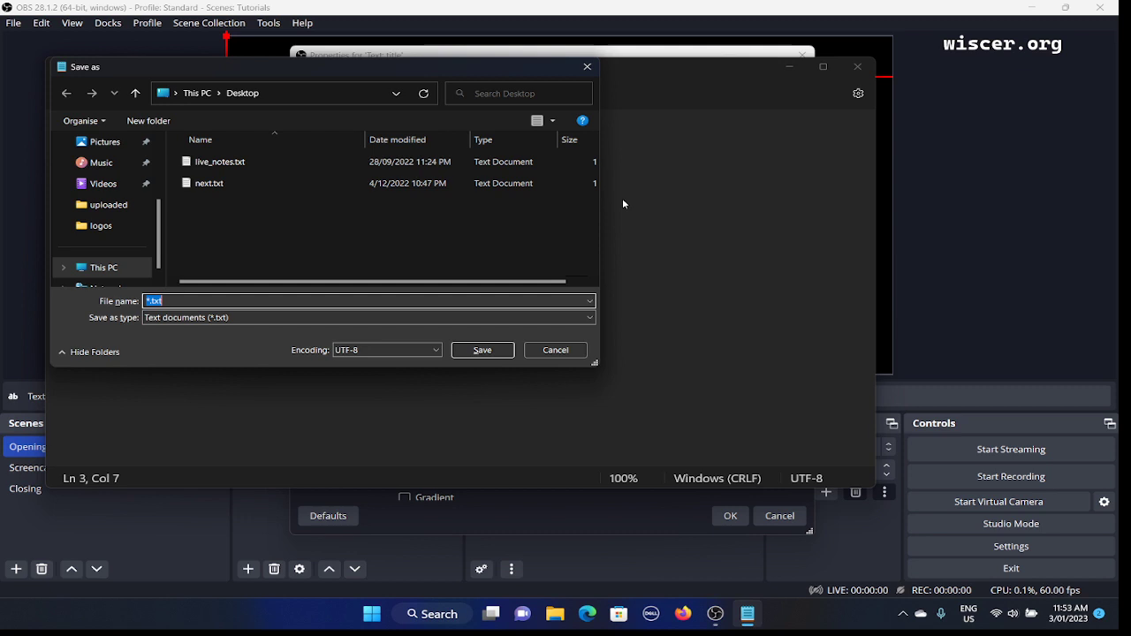
{"action": "key", "text": "shift+Tab"}
{"action": "key", "text": "shift+Tab"}
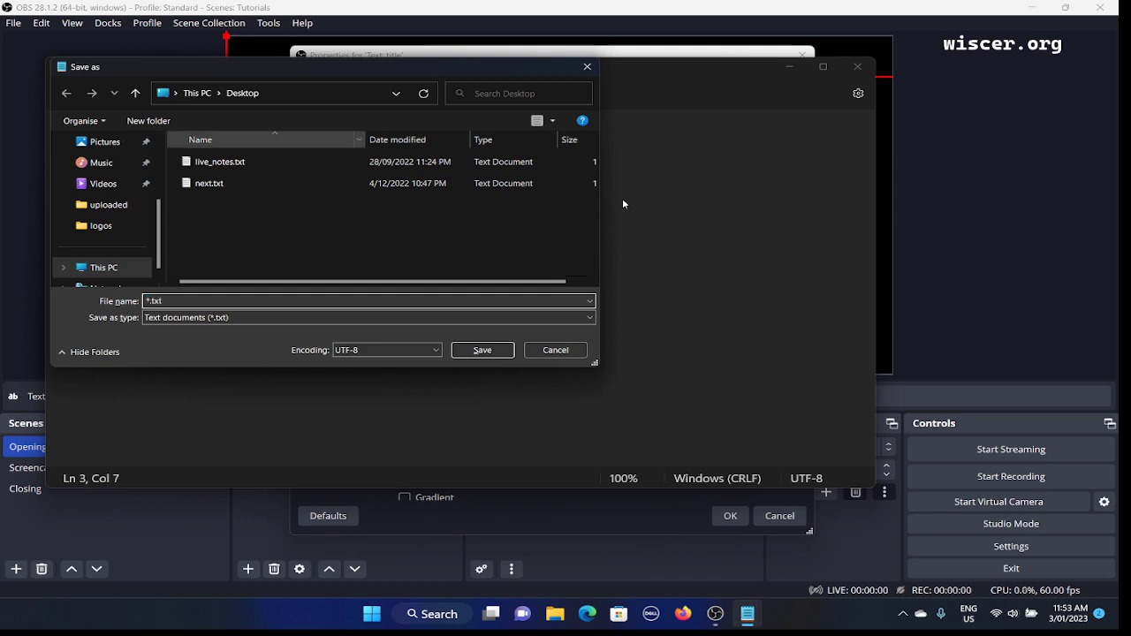
{"action": "key", "text": "shift+Tab"}
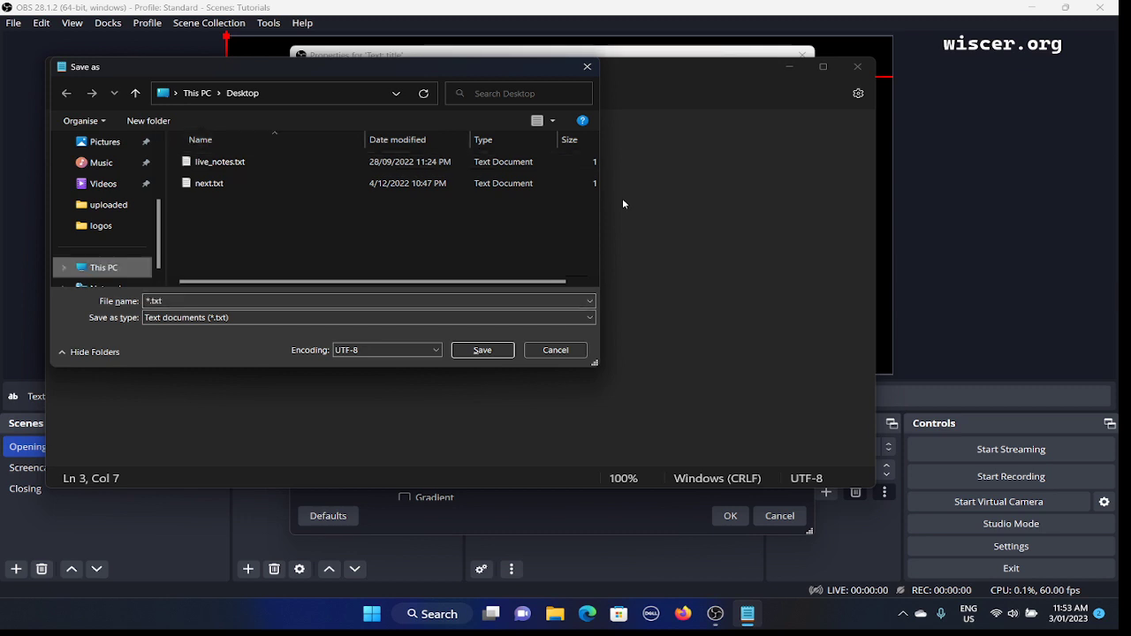
{"action": "key", "text": "Down"}
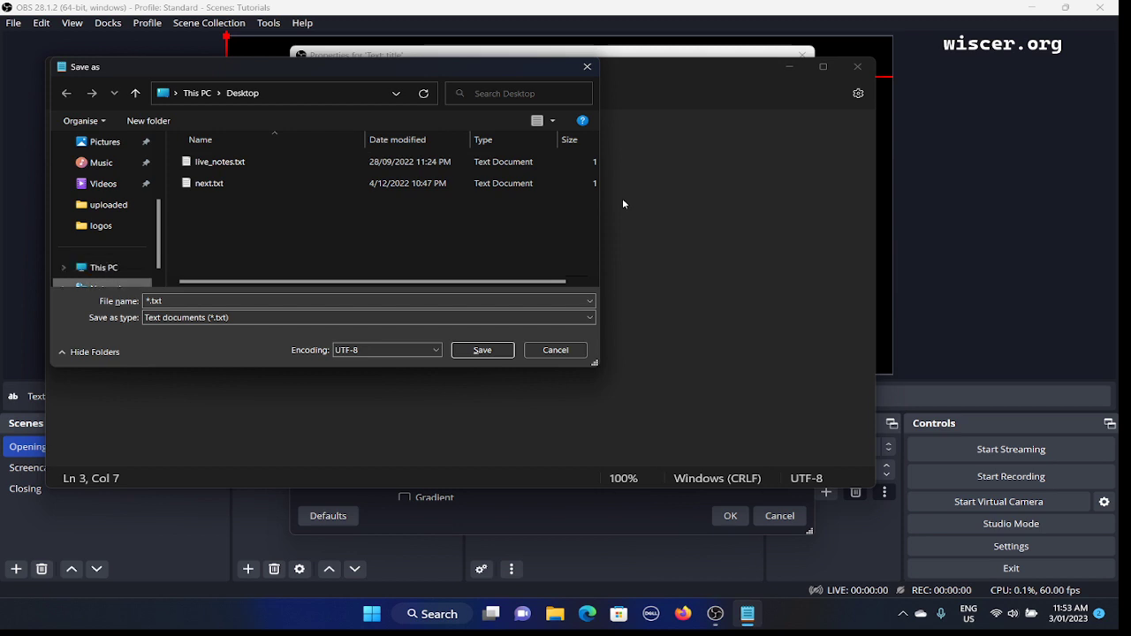
{"action": "key", "text": "Up"}
{"action": "key", "text": "Up"}
{"action": "key", "text": "Up"}
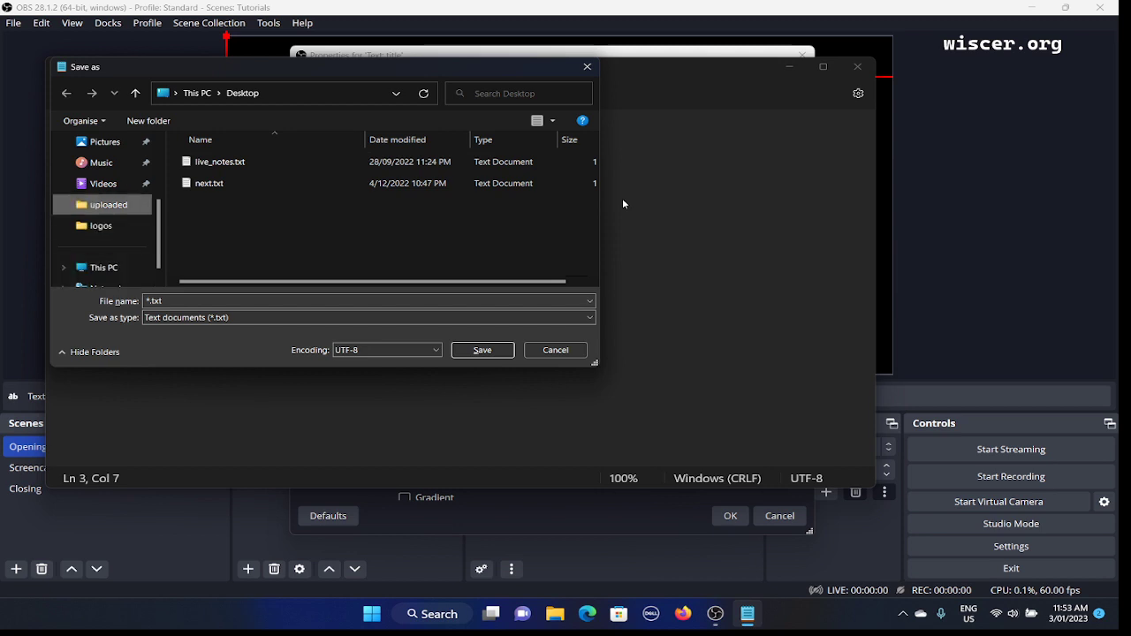
{"action": "key", "text": "Up"}
{"action": "key", "text": "Up"}
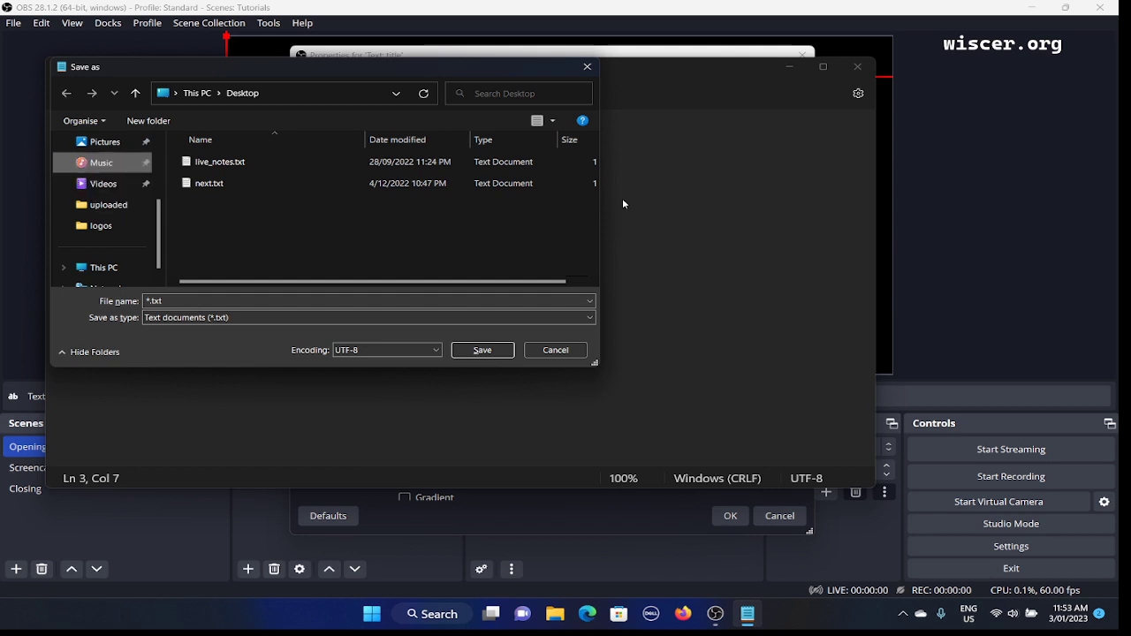
{"action": "key", "text": "Up"}
{"action": "key", "text": "Up"}
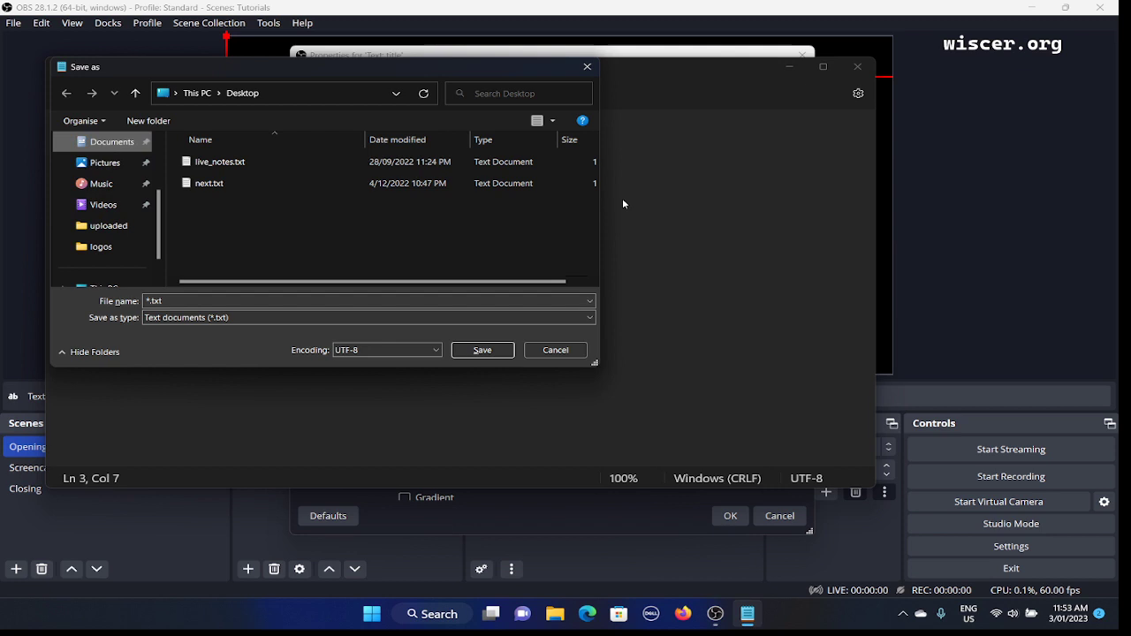
{"action": "key", "text": "Return"}
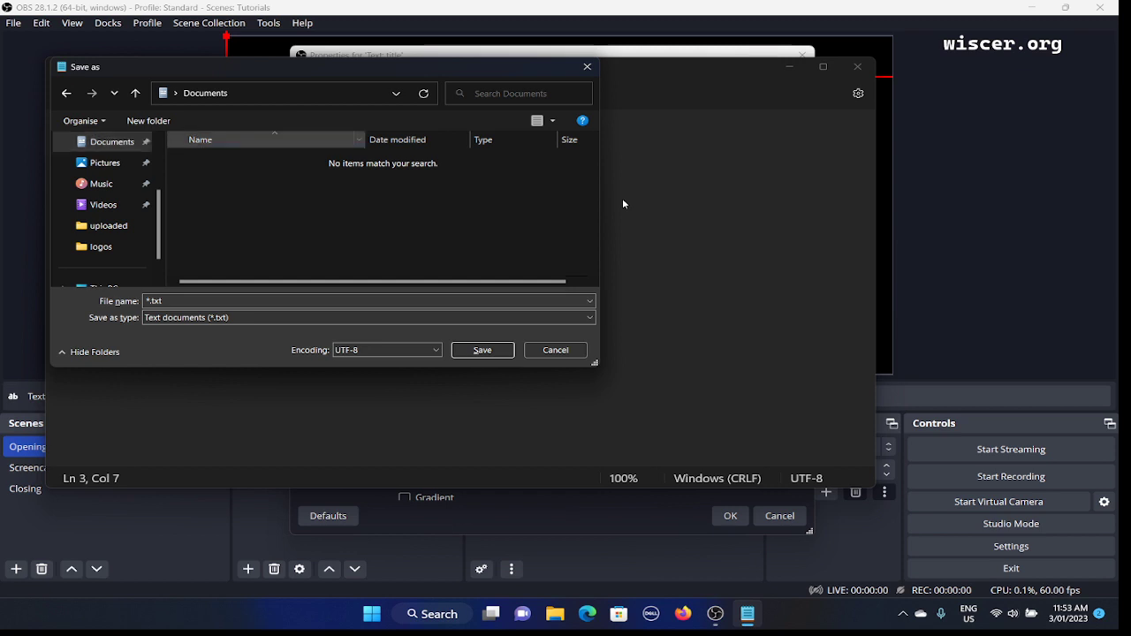
- Name the file obs-title.txt and save it in Documents with UTF-8 encoding
{"action": "key", "text": "Tab"}
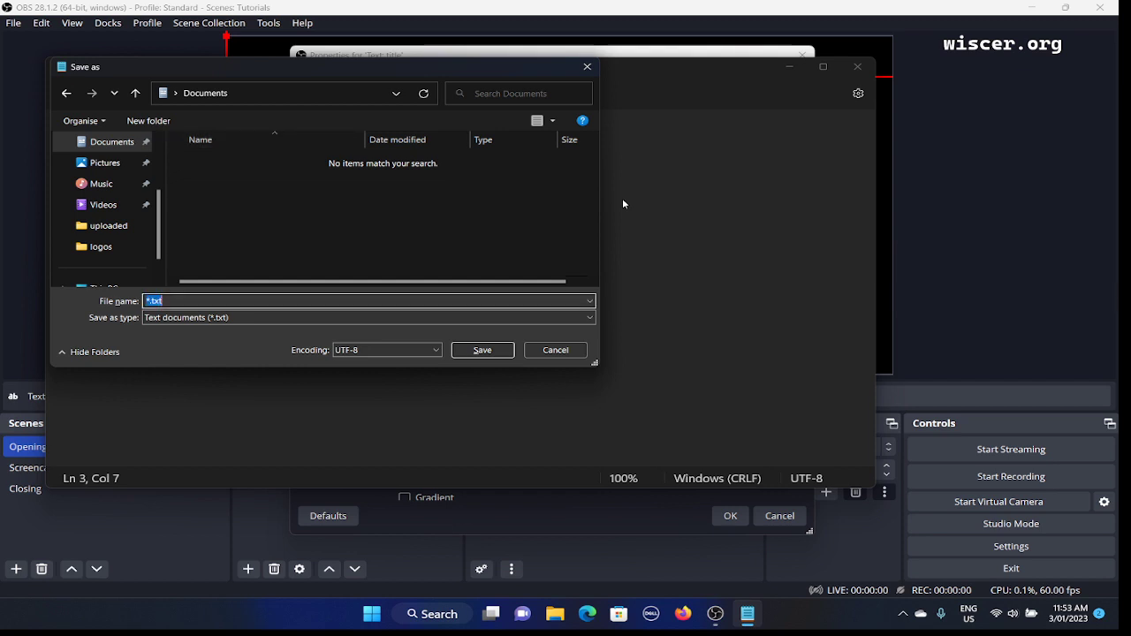
{"action": "key", "text": "Tab"}
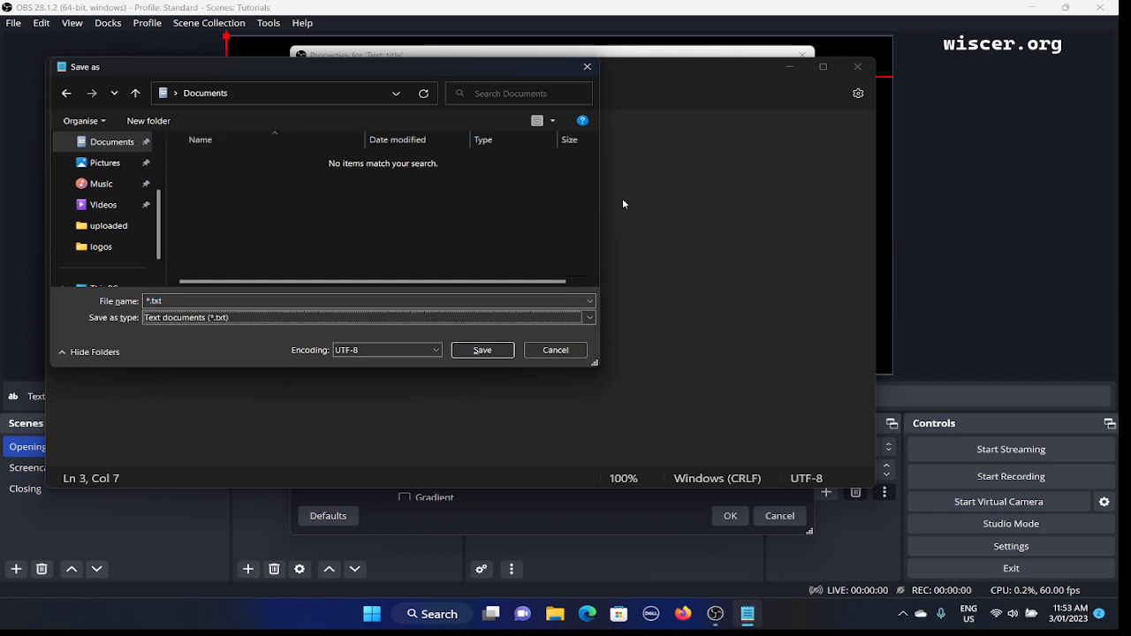
{"action": "key", "text": "shift+Tab"}
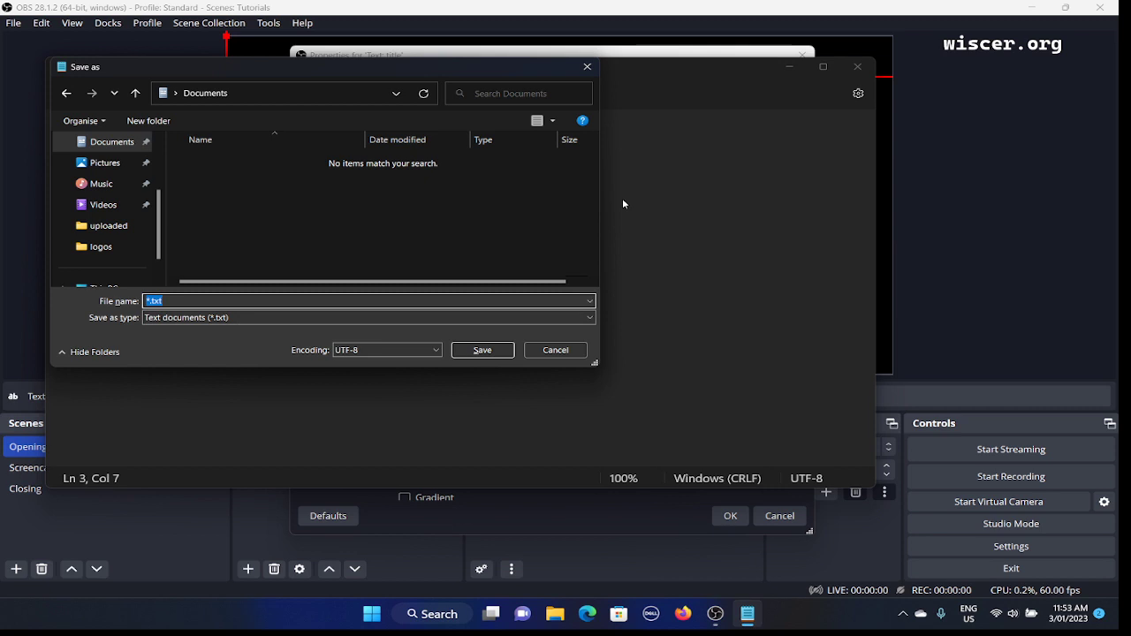
{"action": "type", "text": "obs-title.txt"}
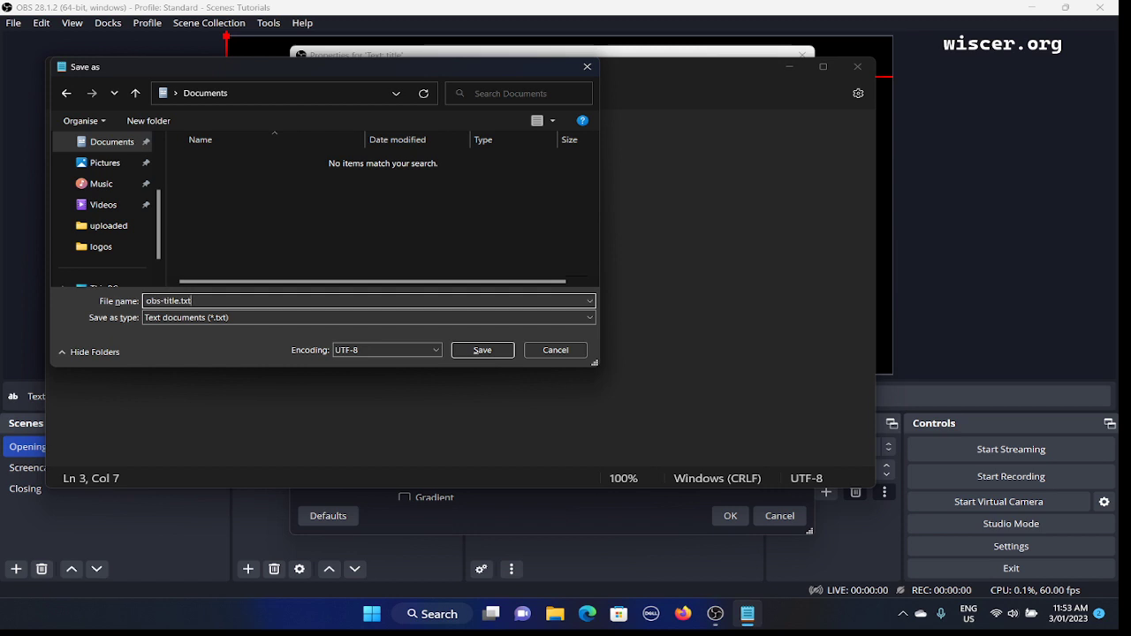
{"action": "key", "text": "Return"}
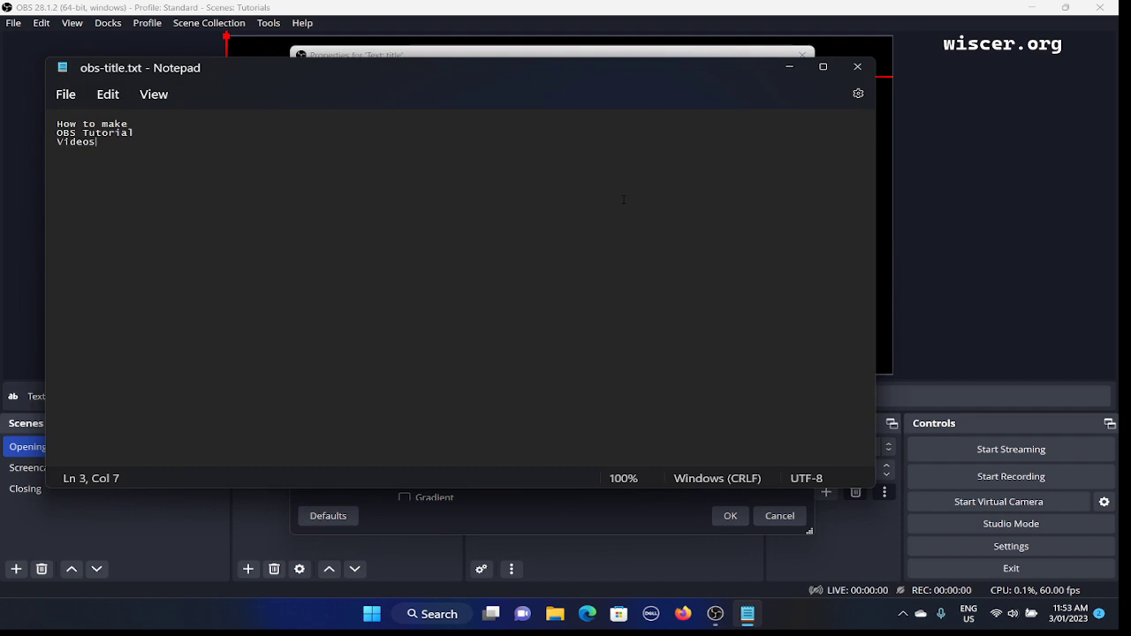
- Switch back to OBS and start browsing for the "Text: title" source's text file, keeping its properties open
{"action": "key", "text": "alt+Tab"}
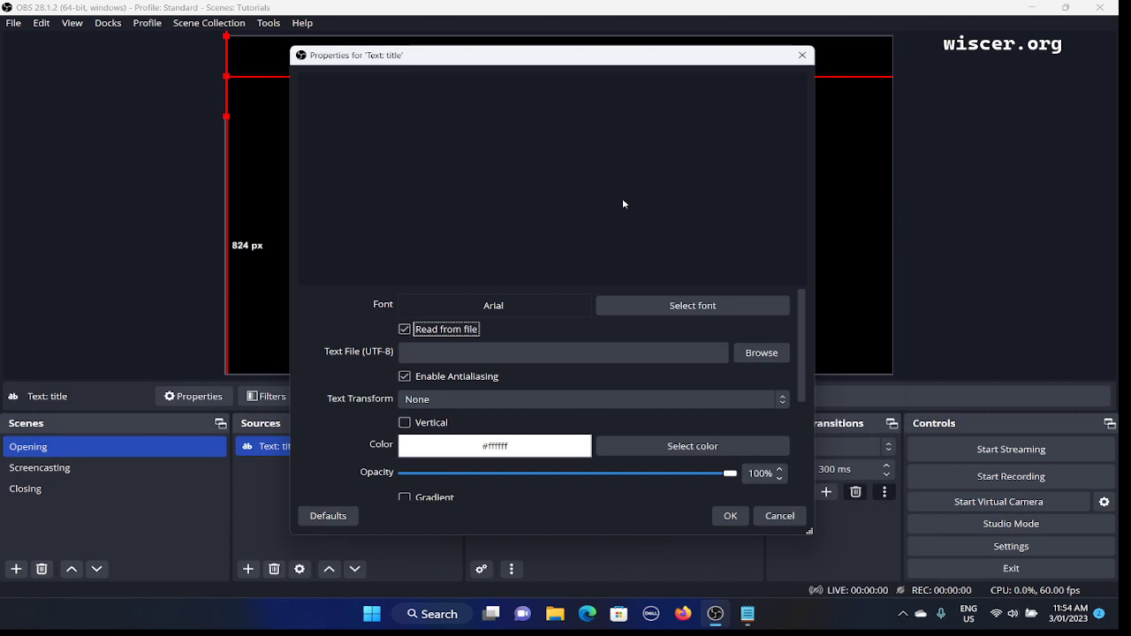
{"action": "key", "text": "Escape"}
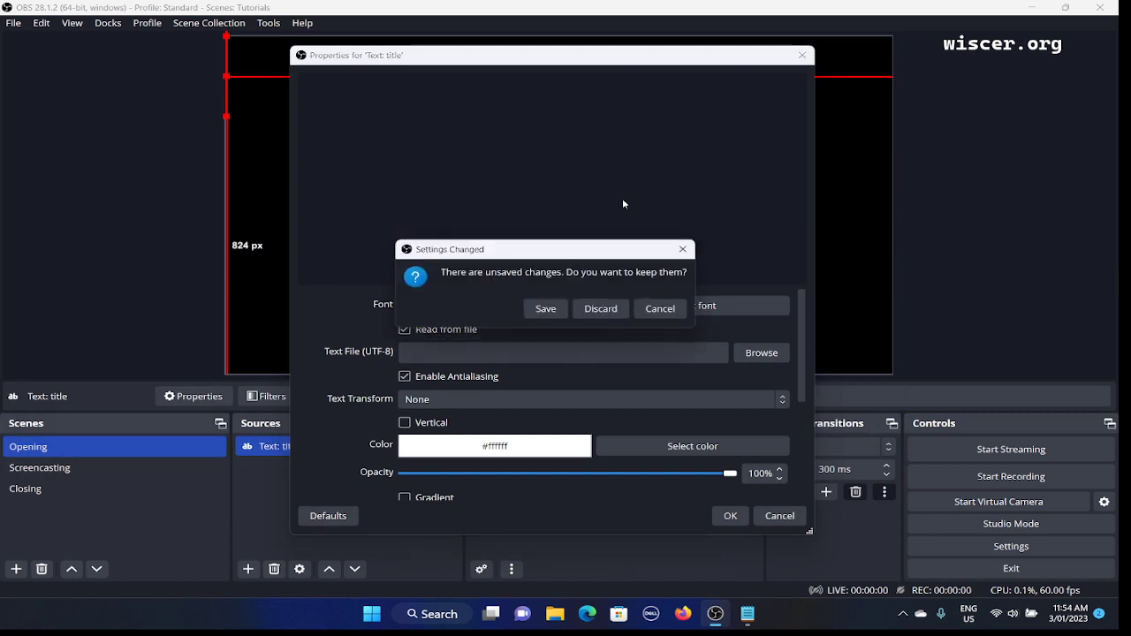
{"action": "key", "text": "Escape"}
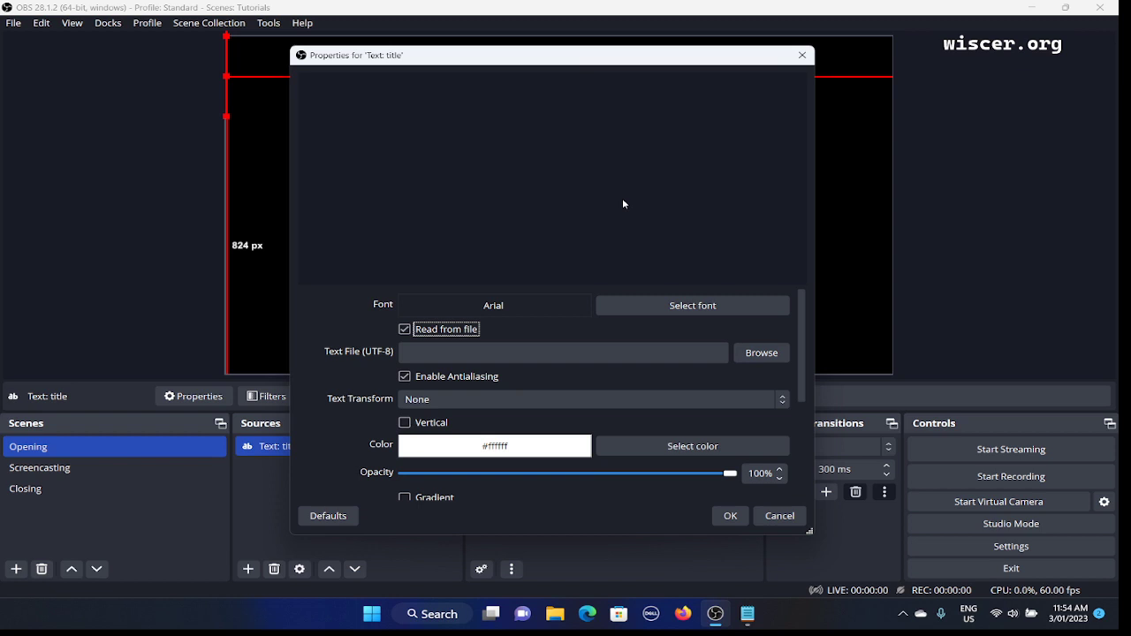
{"action": "key", "text": "Tab"}
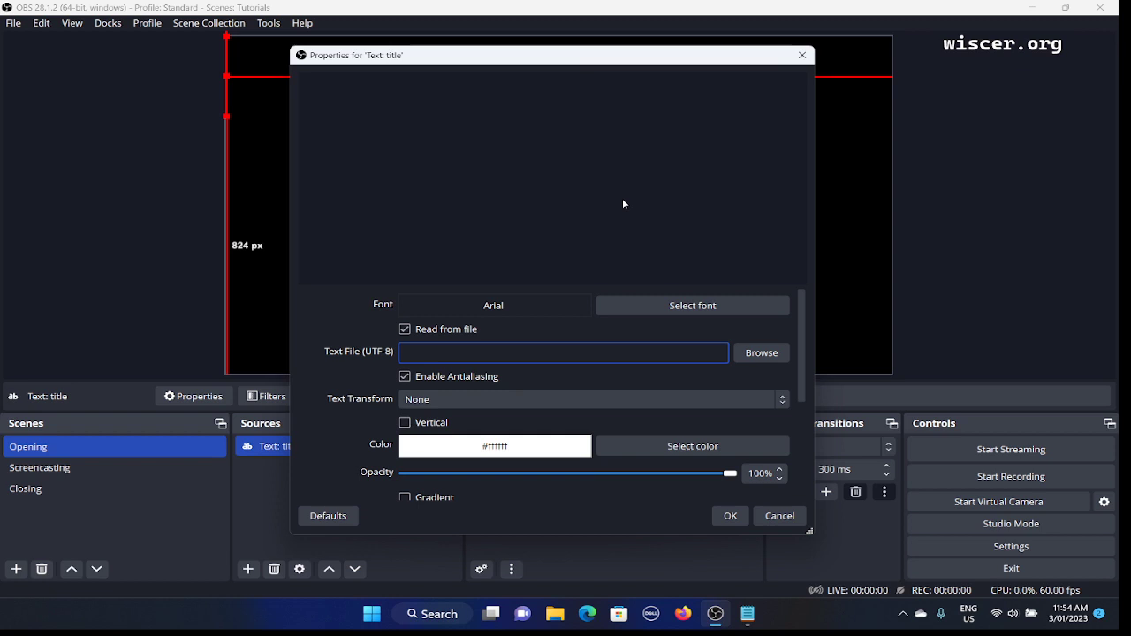
{"action": "key", "text": "Tab"}
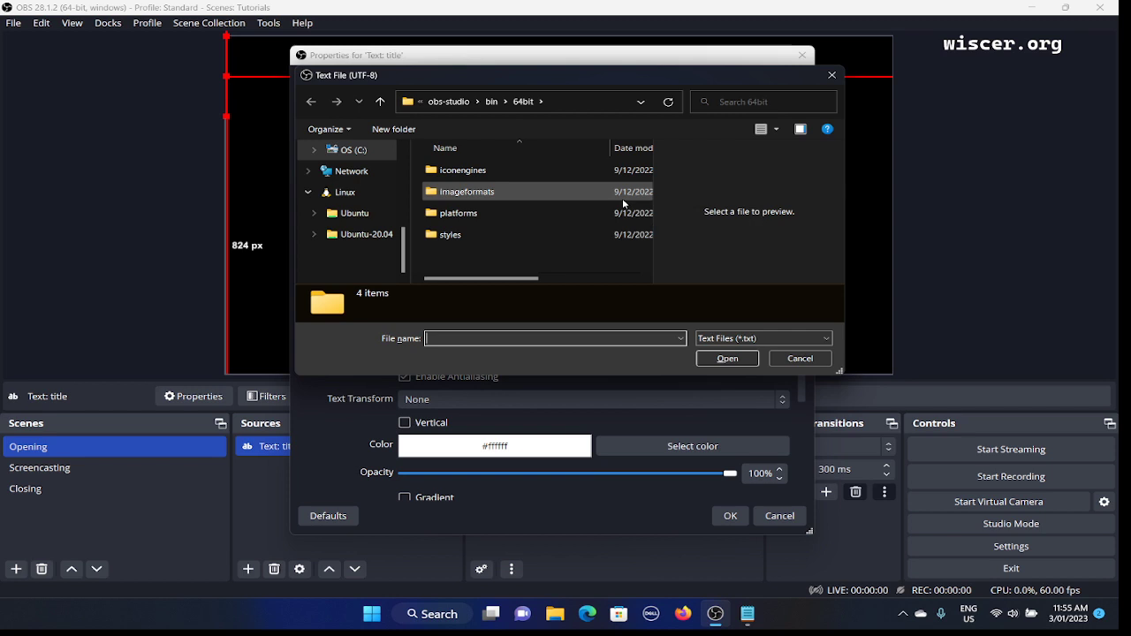
- Go to the Documents folder in the text file chooser
{"action": "key", "text": "Tab"}
{"action": "key", "text": "Tab"}
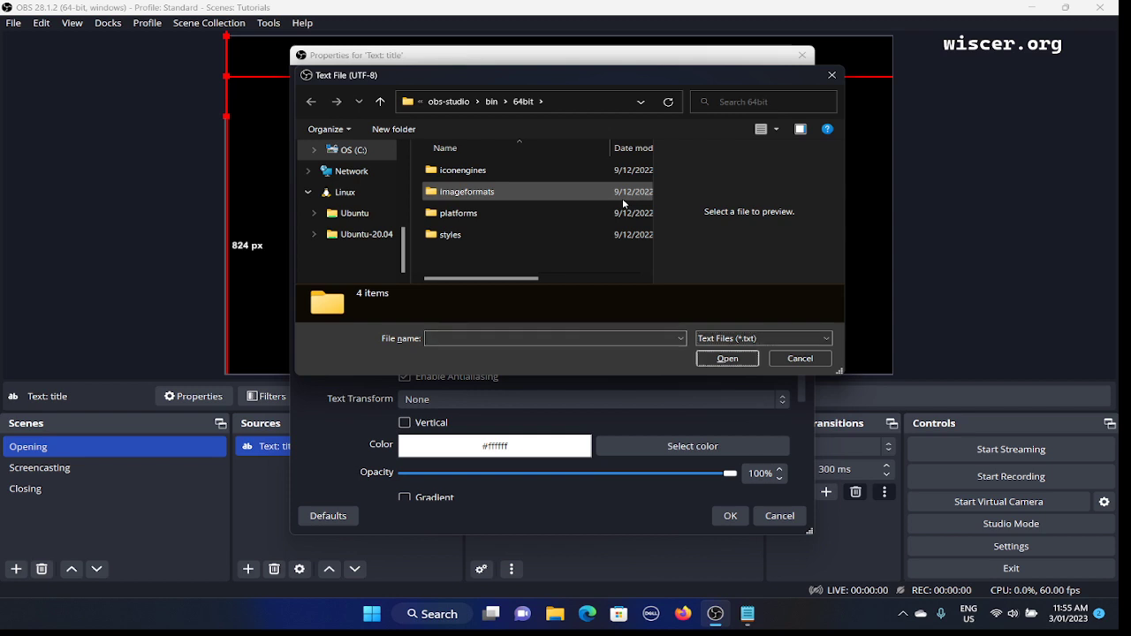
{"action": "key", "text": "Tab"}
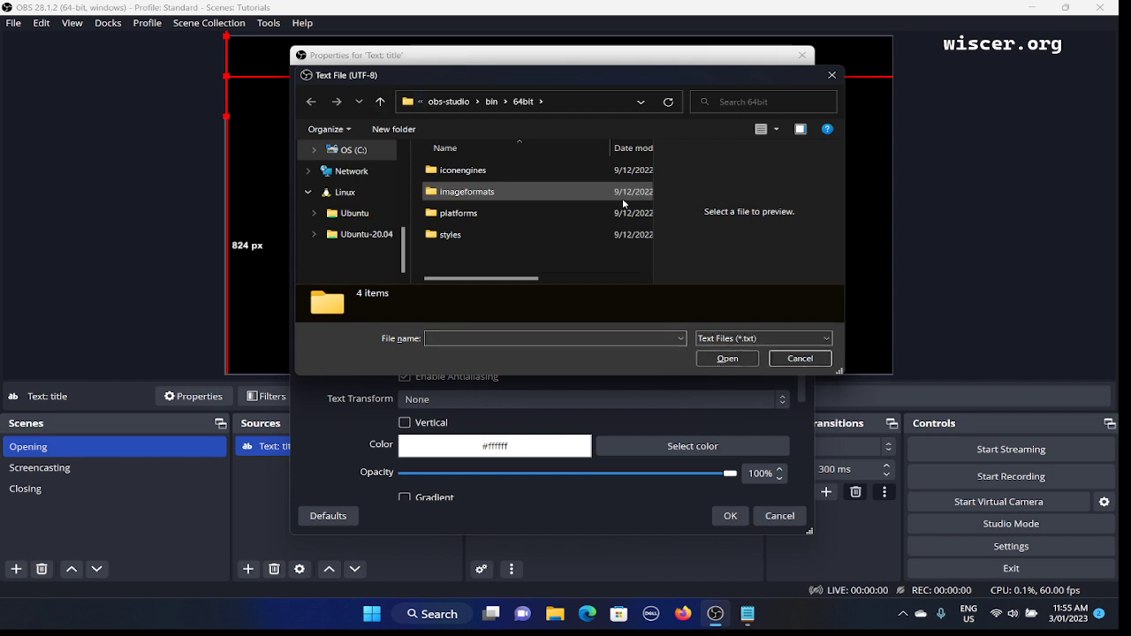
{"action": "key", "text": "Tab"}
{"action": "key", "text": "Tab"}
{"action": "key", "text": "Tab"}
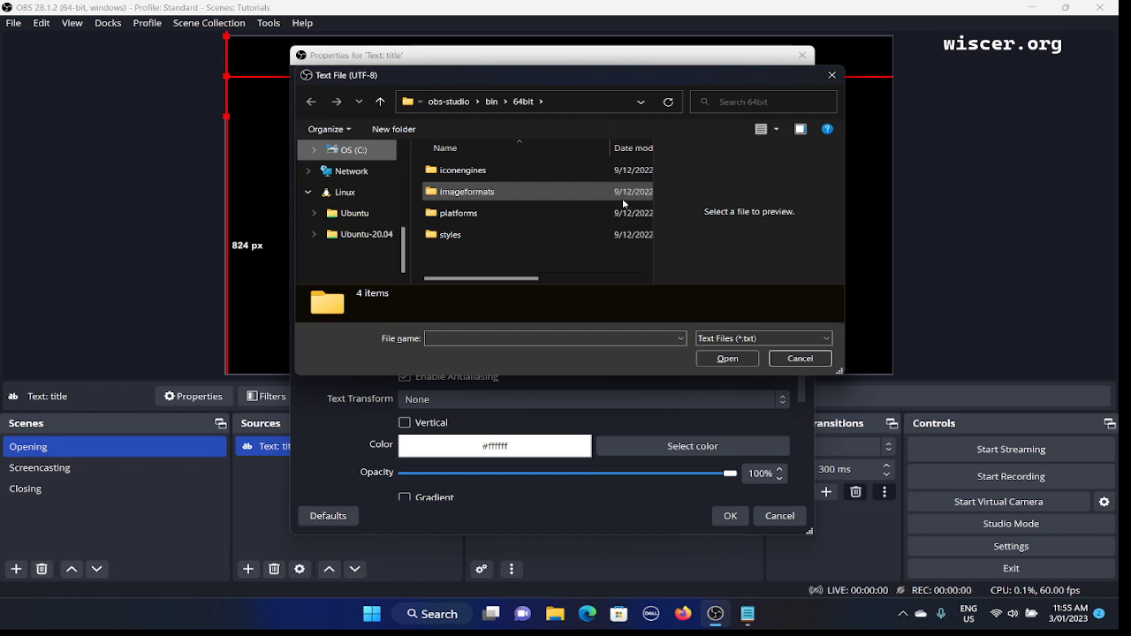
{"action": "key", "text": "Down"}
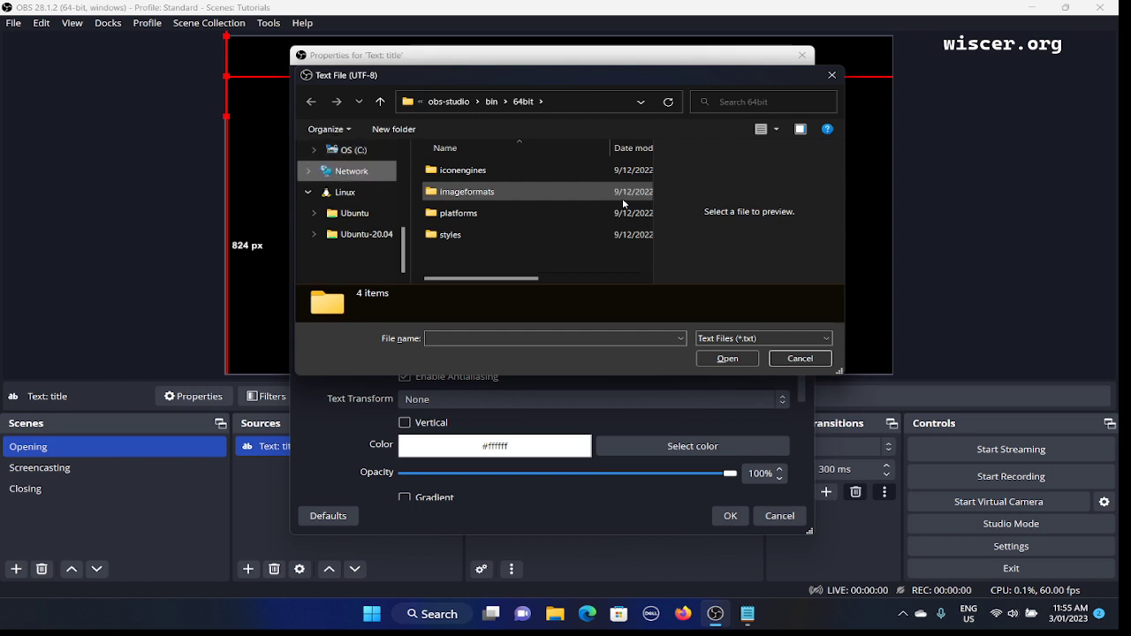
{"action": "key", "text": "Up"}
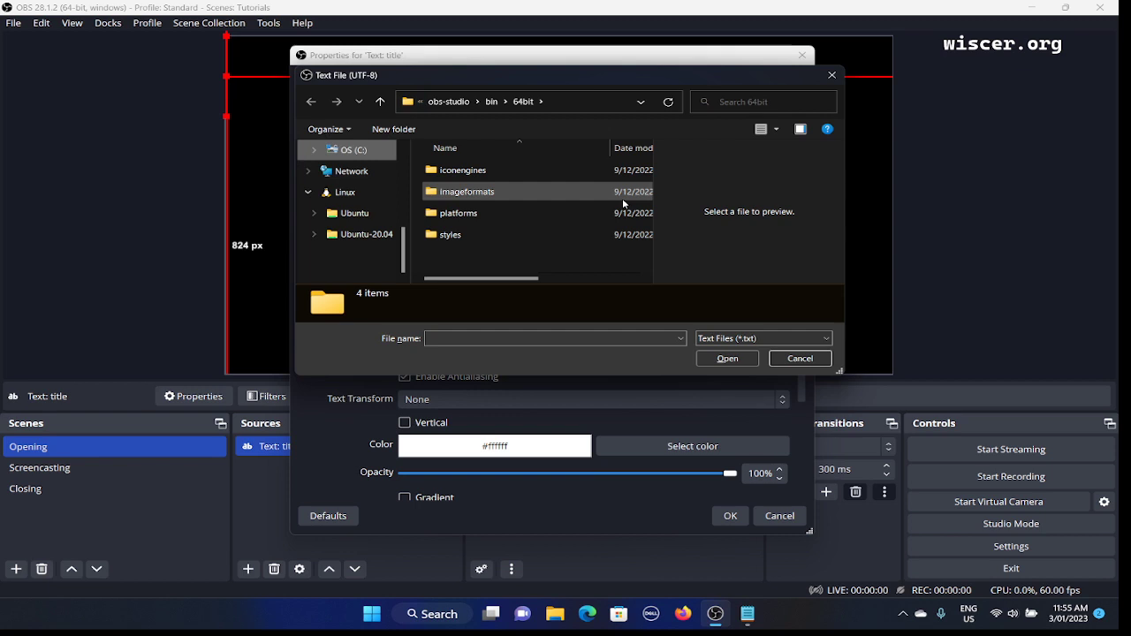
{"action": "key", "text": "Up"}
{"action": "key", "text": "Up"}
{"action": "key", "text": "Up"}
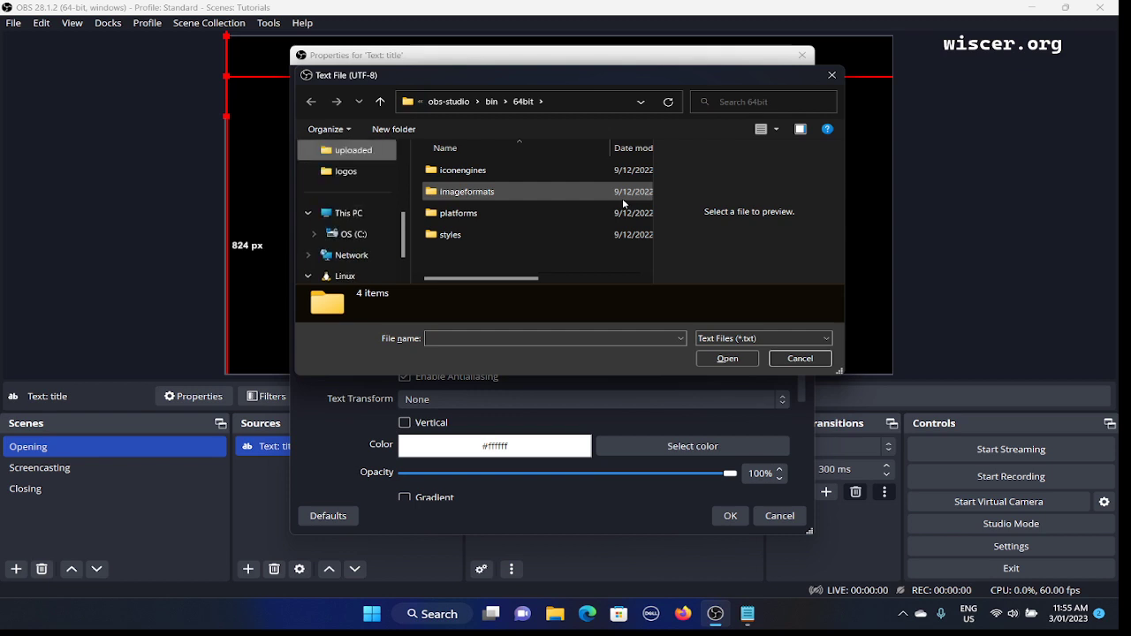
{"action": "key", "text": "Up"}
{"action": "key", "text": "Up"}
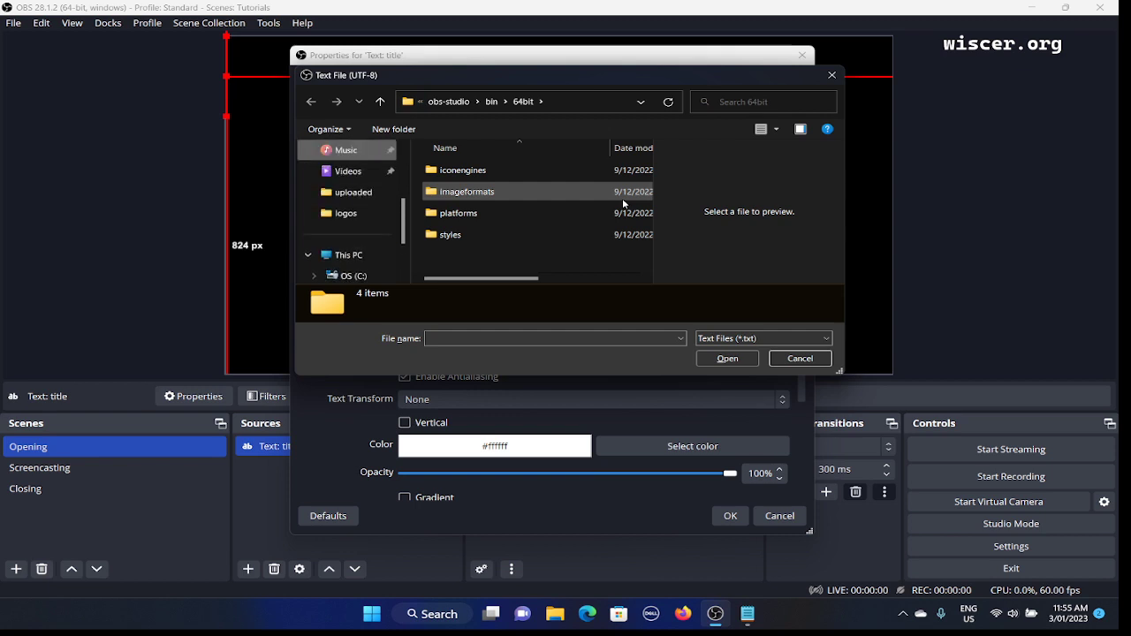
{"action": "key", "text": "Up"}
{"action": "key", "text": "Up"}
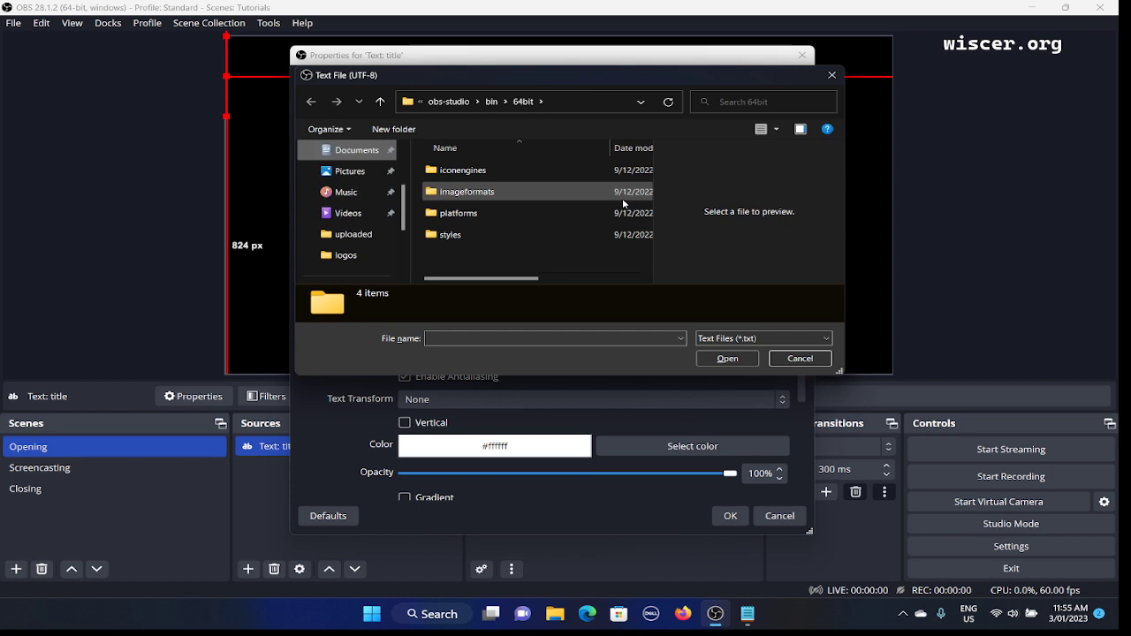
{"action": "key", "text": "Return"}
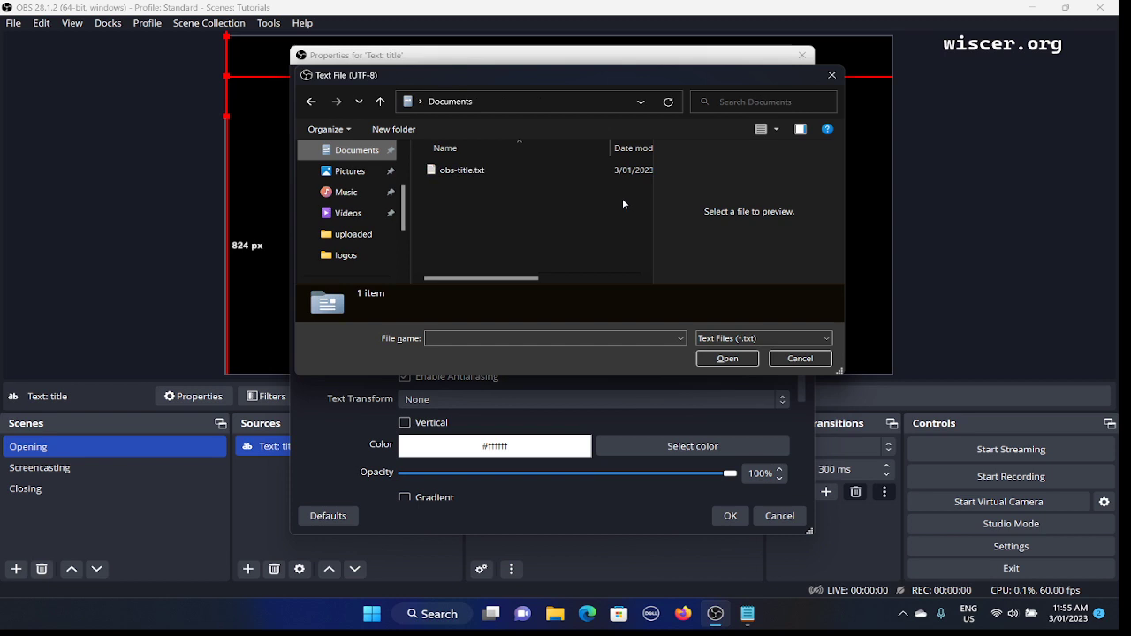
- Look through the locations below Documents in the file chooser's folder tree, down to Network and back to OS (C:)
{"action": "key", "text": "Down"}
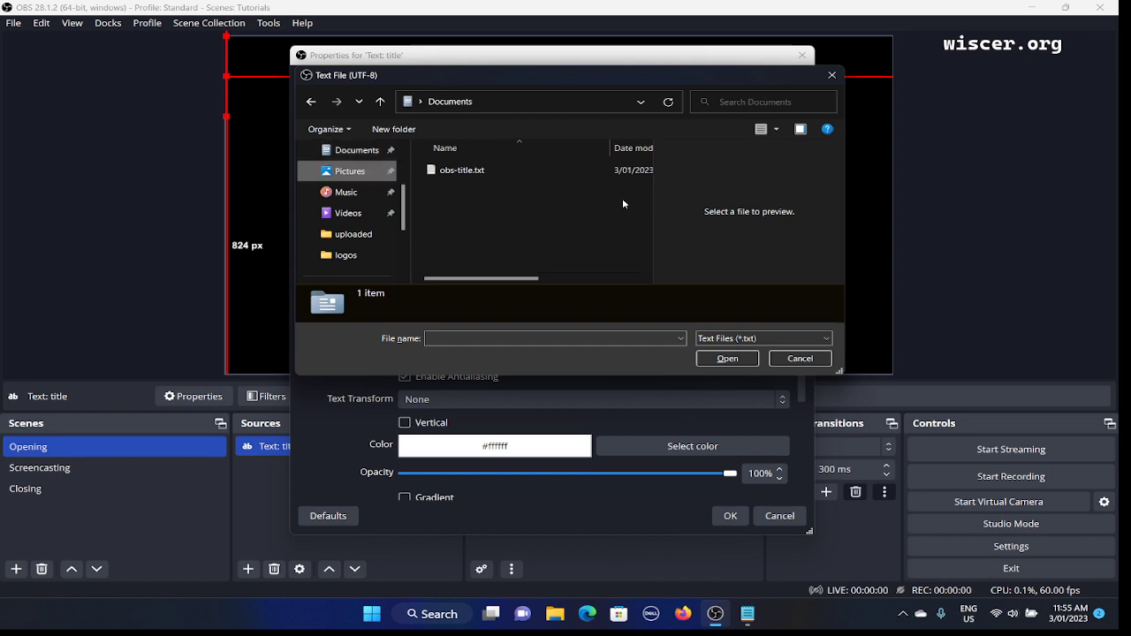
{"action": "key", "text": "Down"}
{"action": "key", "text": "Down"}
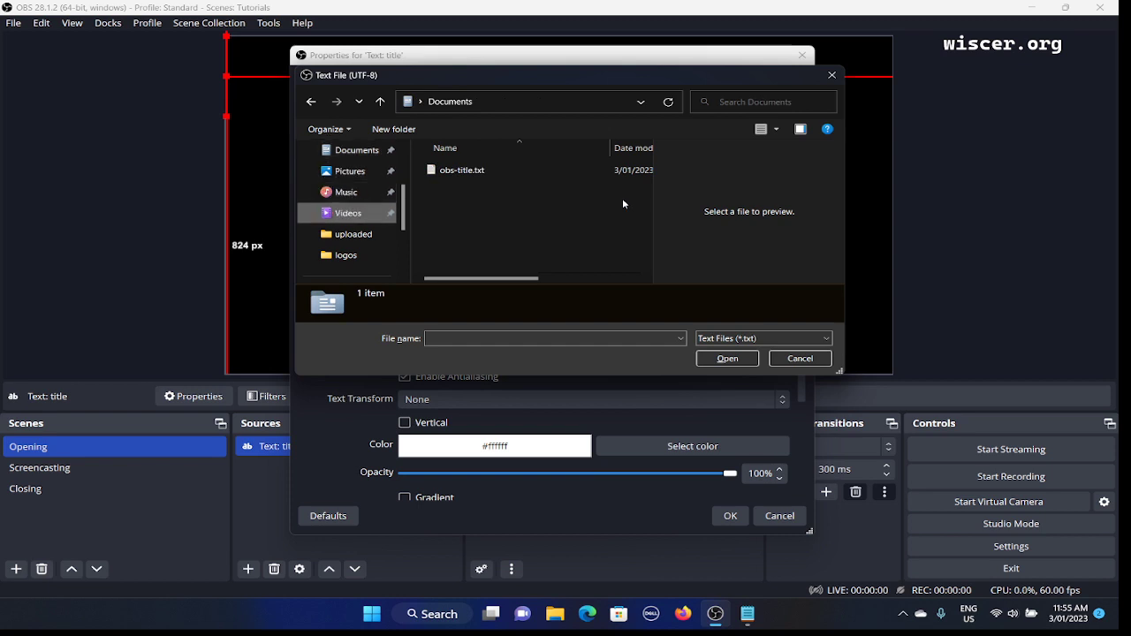
{"action": "key", "text": "Down"}
{"action": "key", "text": "Down"}
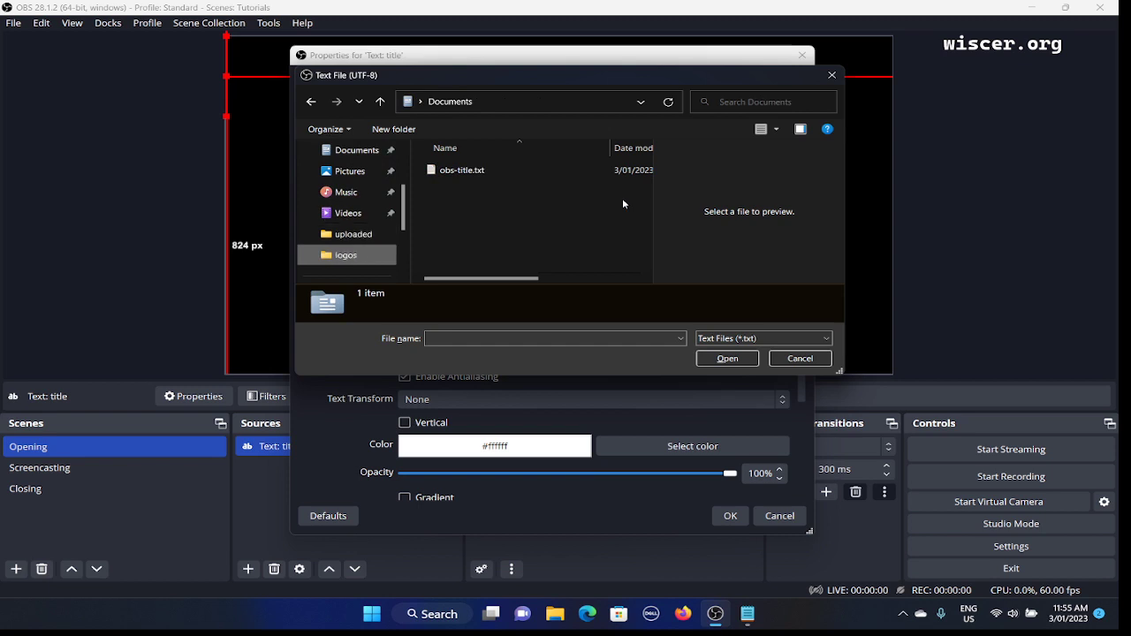
{"action": "key", "text": "Down"}
{"action": "key", "text": "Down"}
{"action": "key", "text": "Down"}
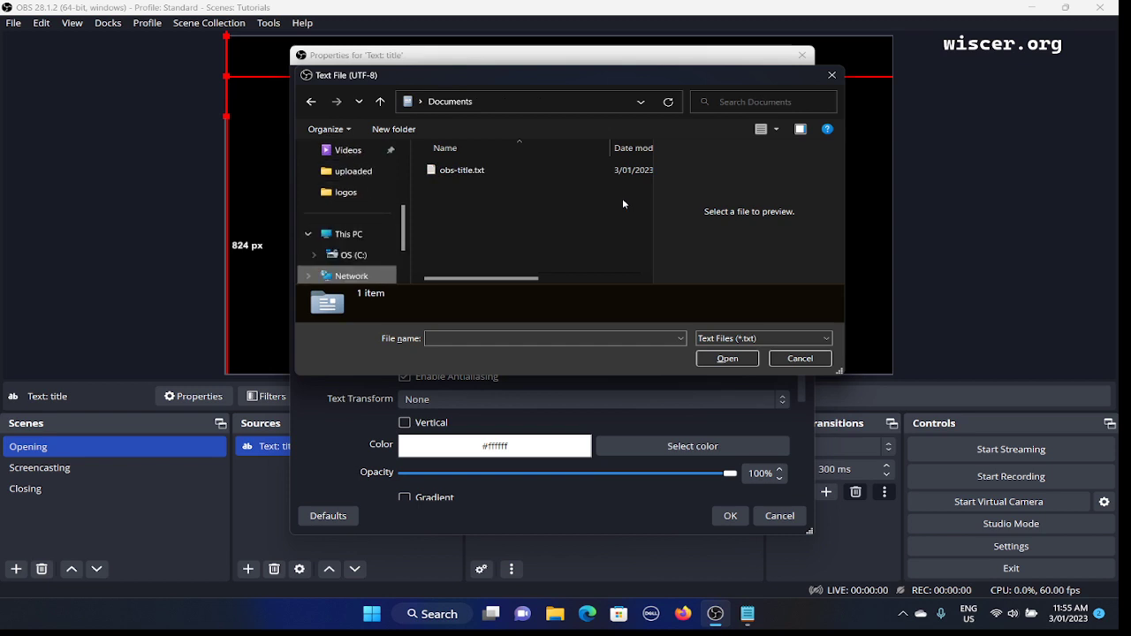
{"action": "key", "text": "Up"}
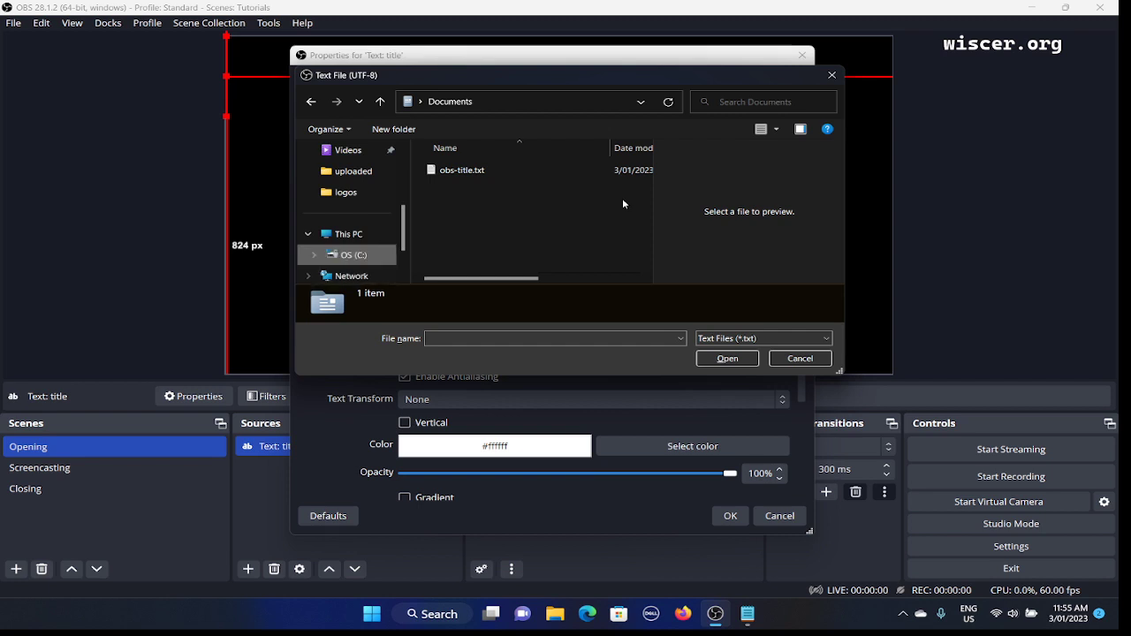
{"action": "key", "text": "Down"}
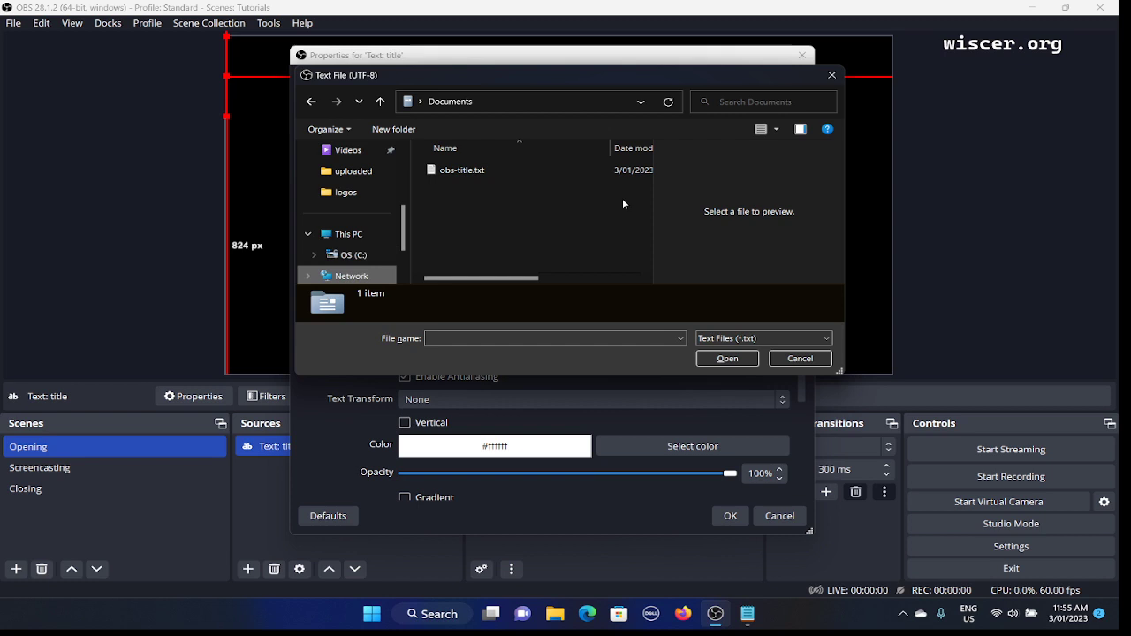
{"action": "key", "text": "Up"}
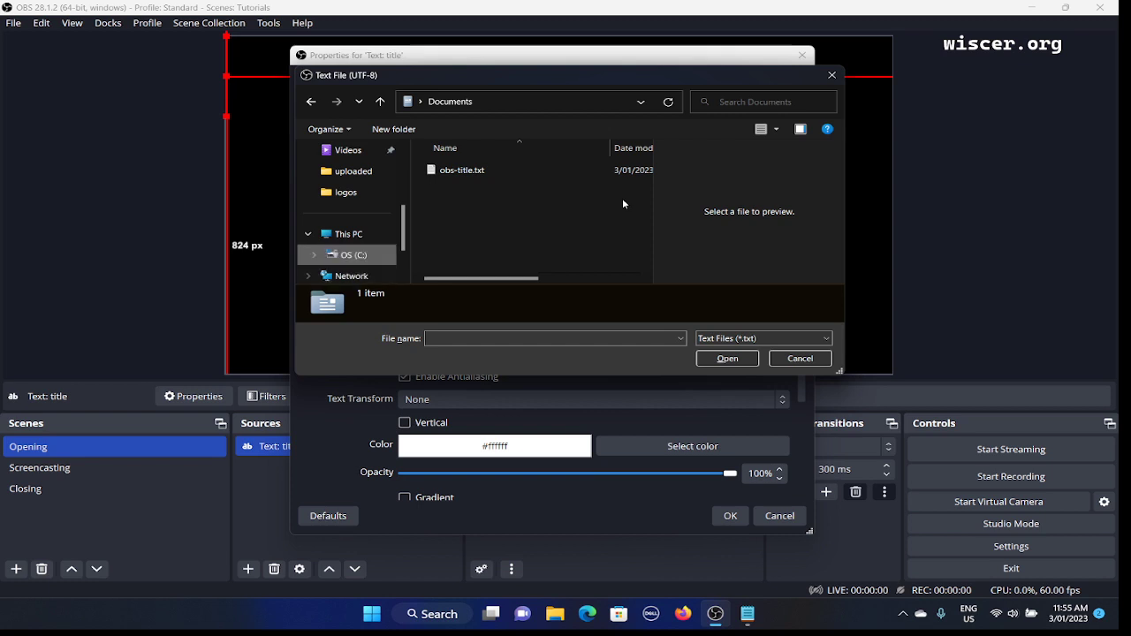
- Expand the OS (C:) drive and its first subfolder to view their contents, and collapse both again
{"action": "key", "text": "Right"}
{"action": "key", "text": "Right"}
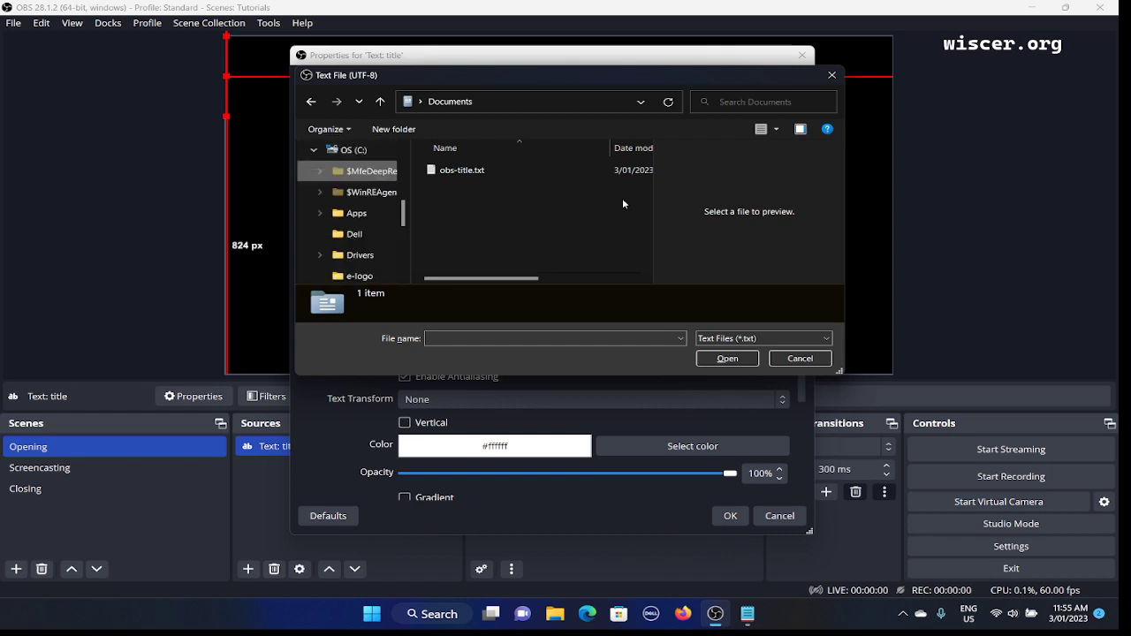
{"action": "key", "text": "Right"}
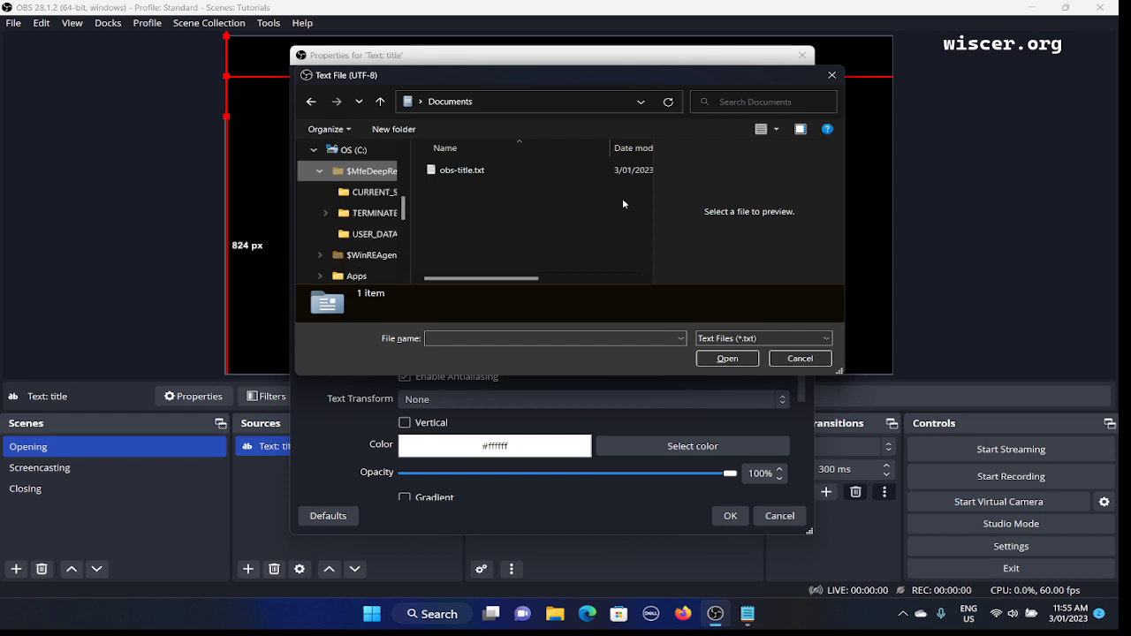
{"action": "key", "text": "Up"}
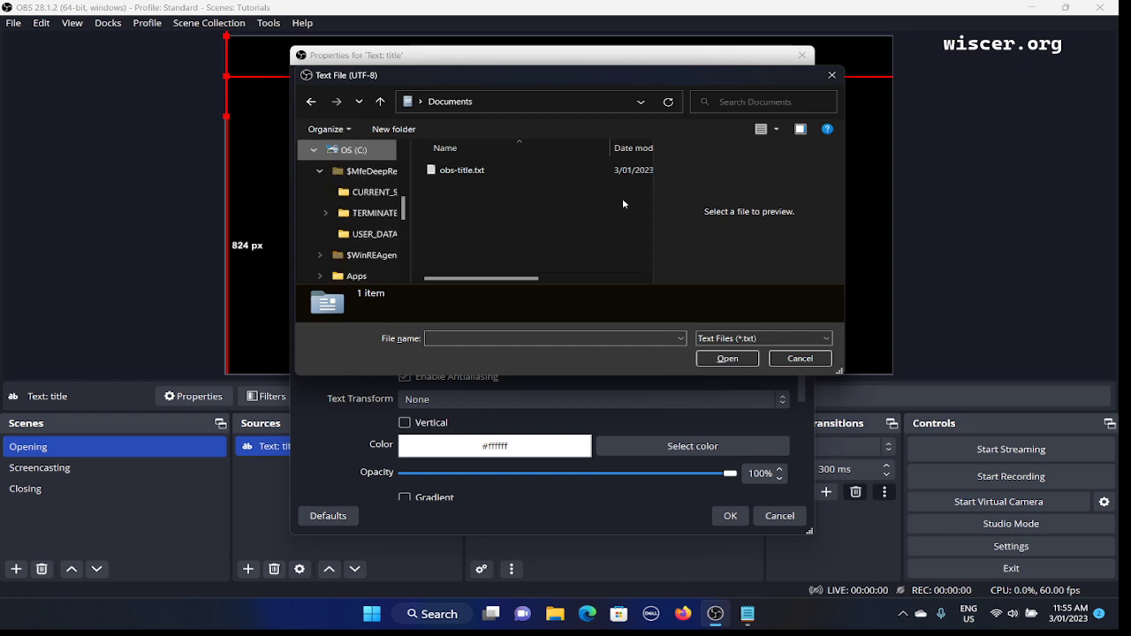
{"action": "key", "text": "Down"}
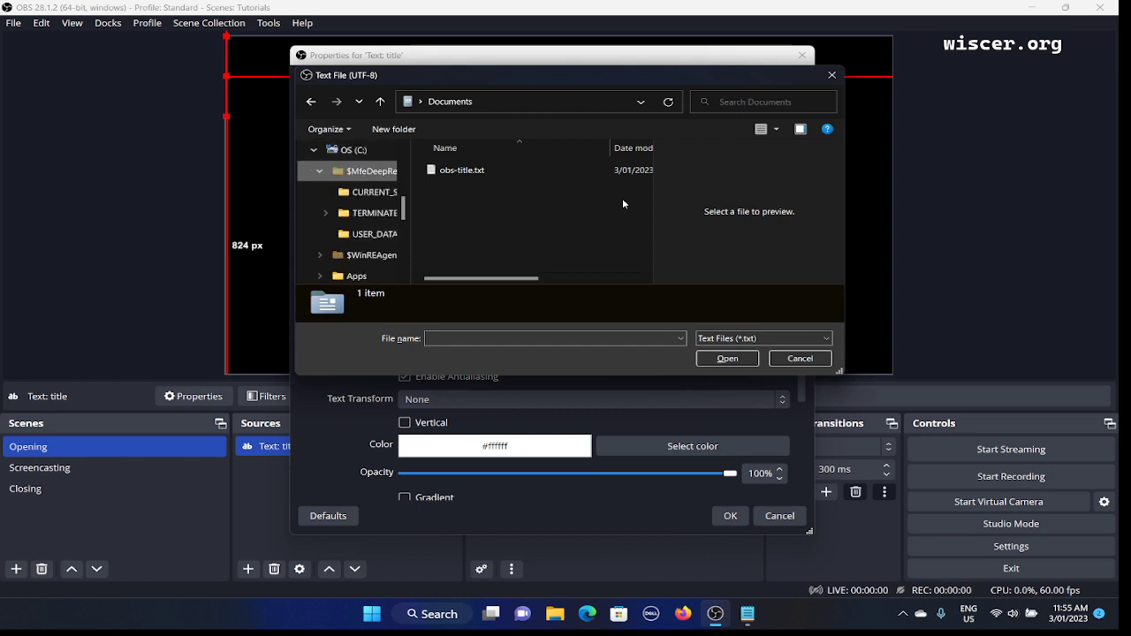
{"action": "key", "text": "Left"}
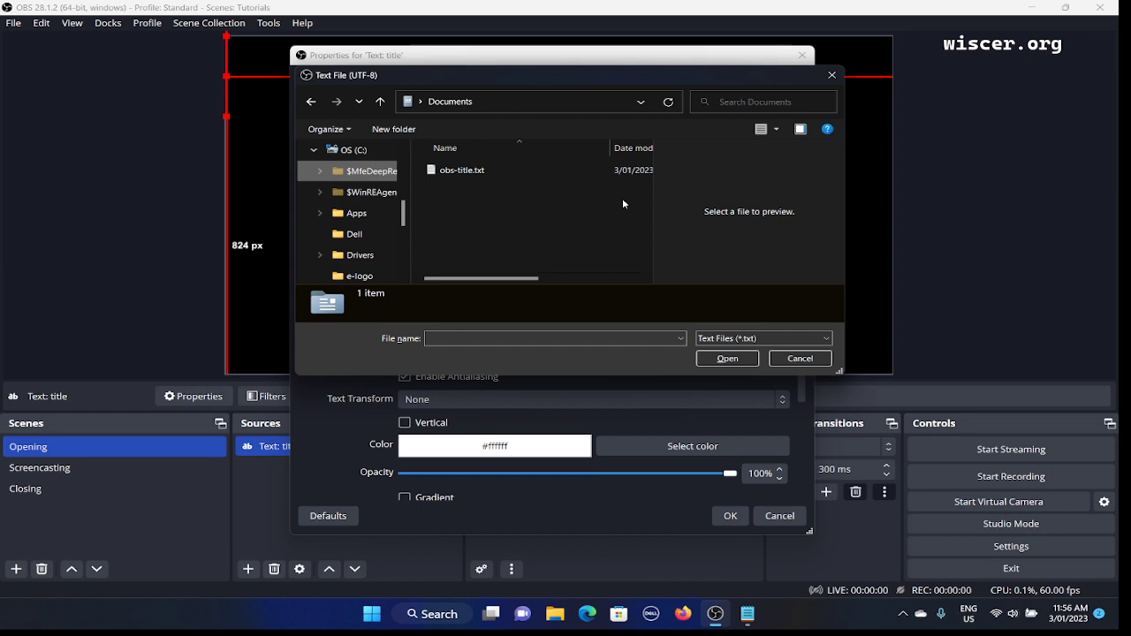
{"action": "key", "text": "Up"}
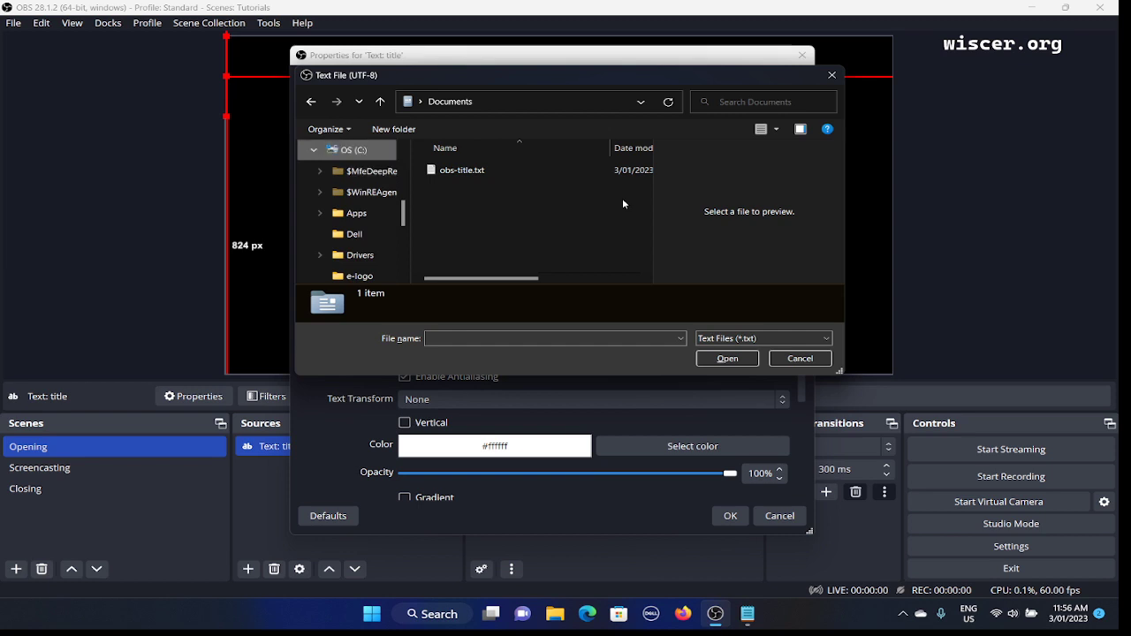
{"action": "key", "text": "Left"}
{"action": "key", "text": "Left"}
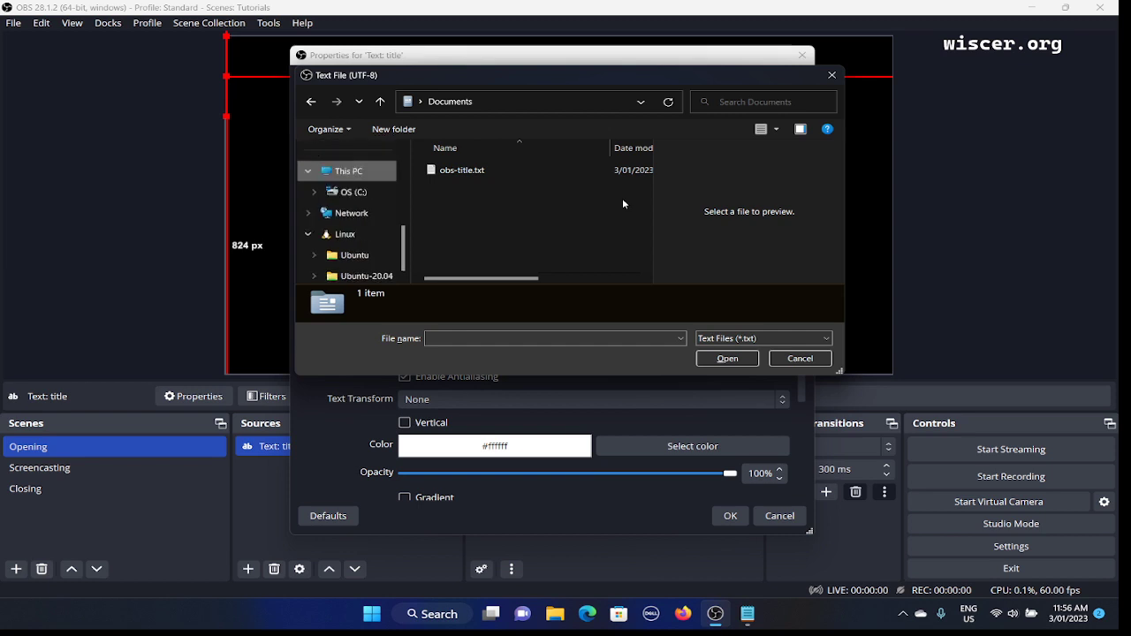
- Return to Documents in the file chooser's folder tree
{"action": "key", "text": "Up"}
{"action": "key", "text": "Up"}
{"action": "key", "text": "Up"}
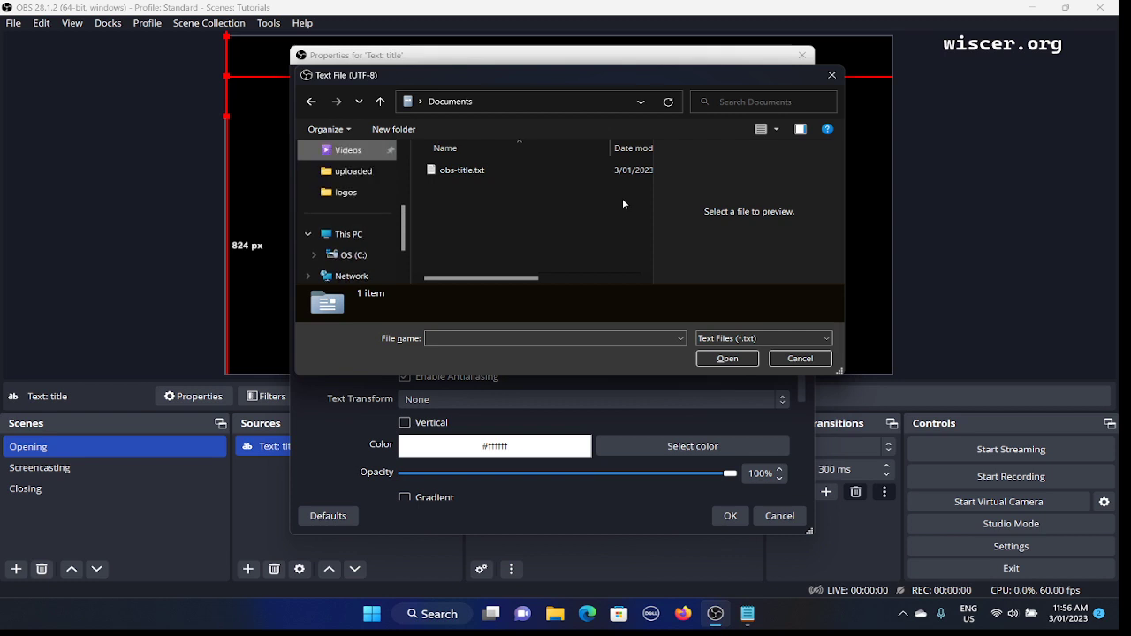
{"action": "key", "text": "Up"}
{"action": "key", "text": "Up"}
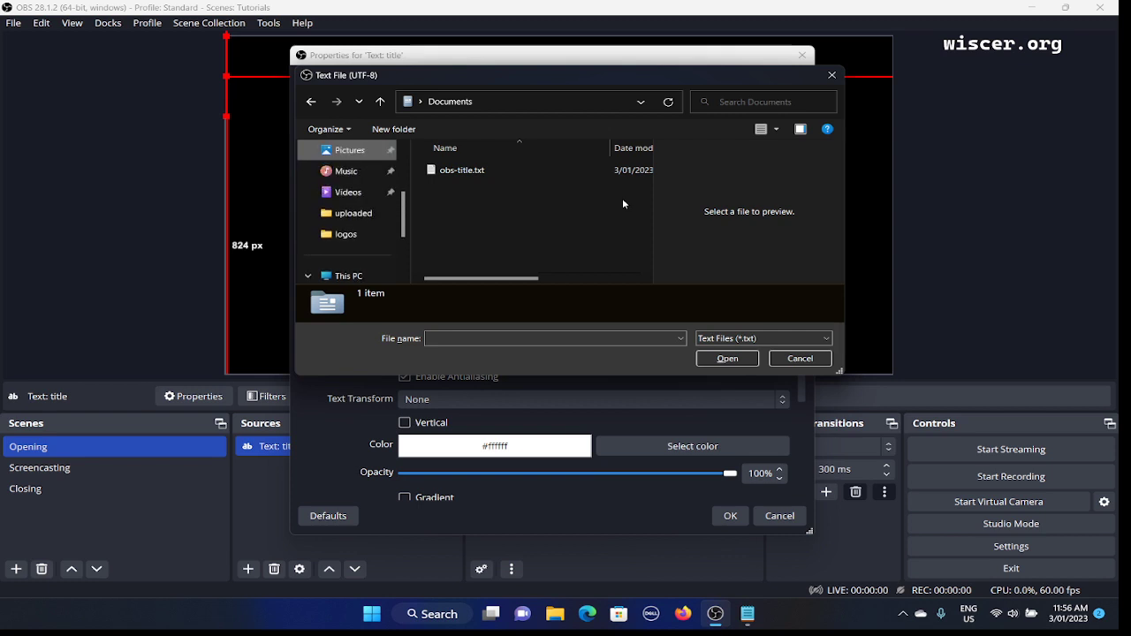
{"action": "key", "text": "Up"}
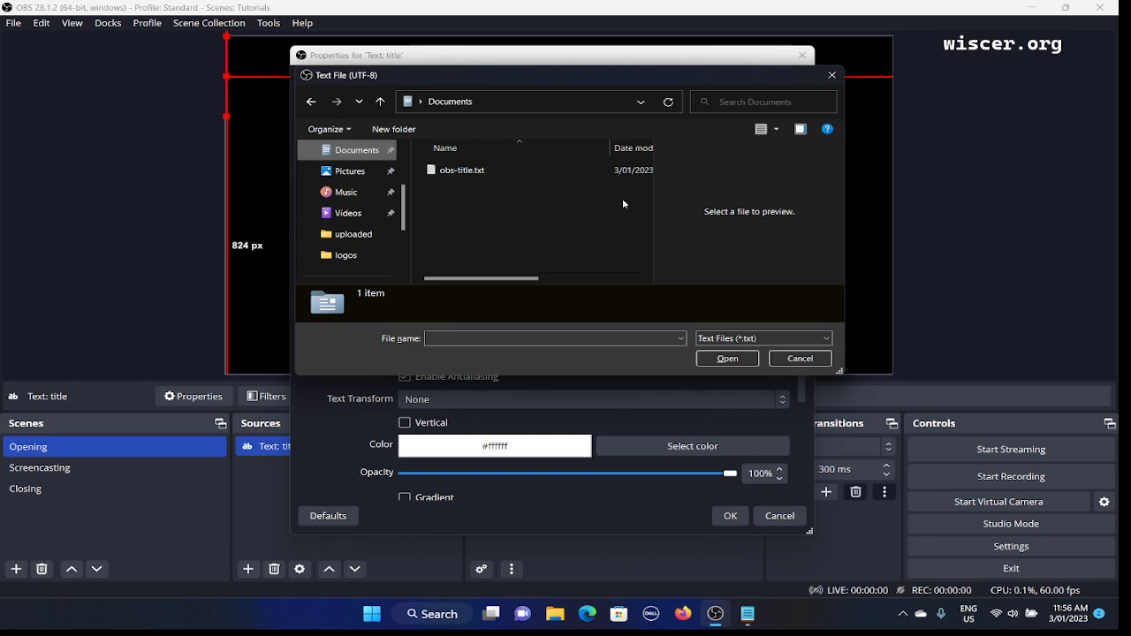
- Open obs-title.txt from Documents as the text file for the "Text: title" source
{"action": "key", "text": "Tab"}
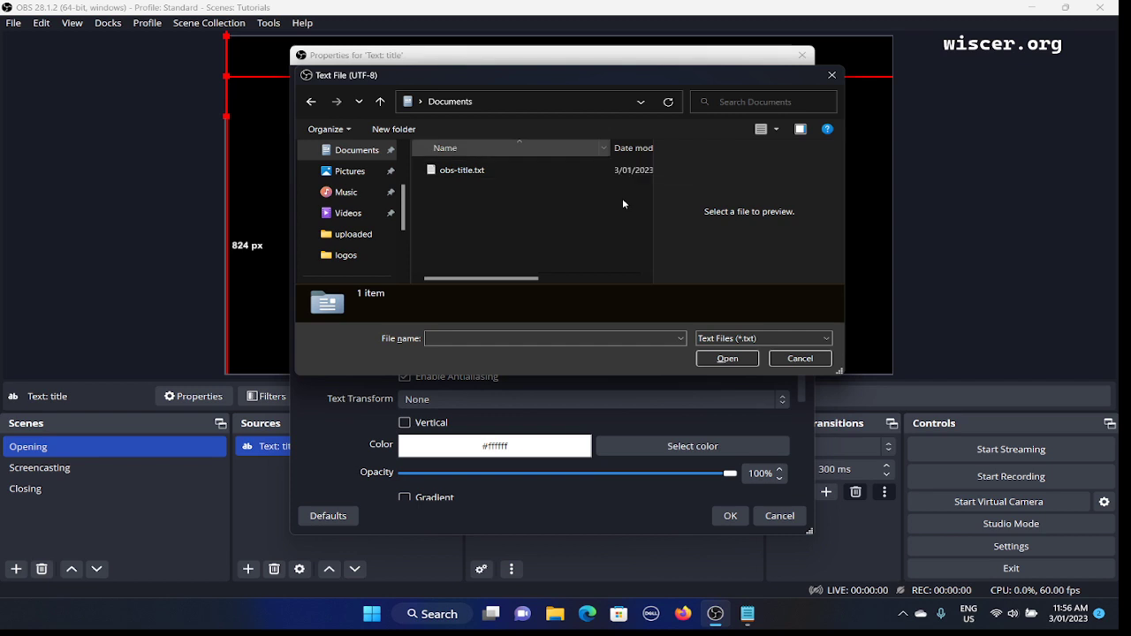
{"action": "key", "text": "space"}
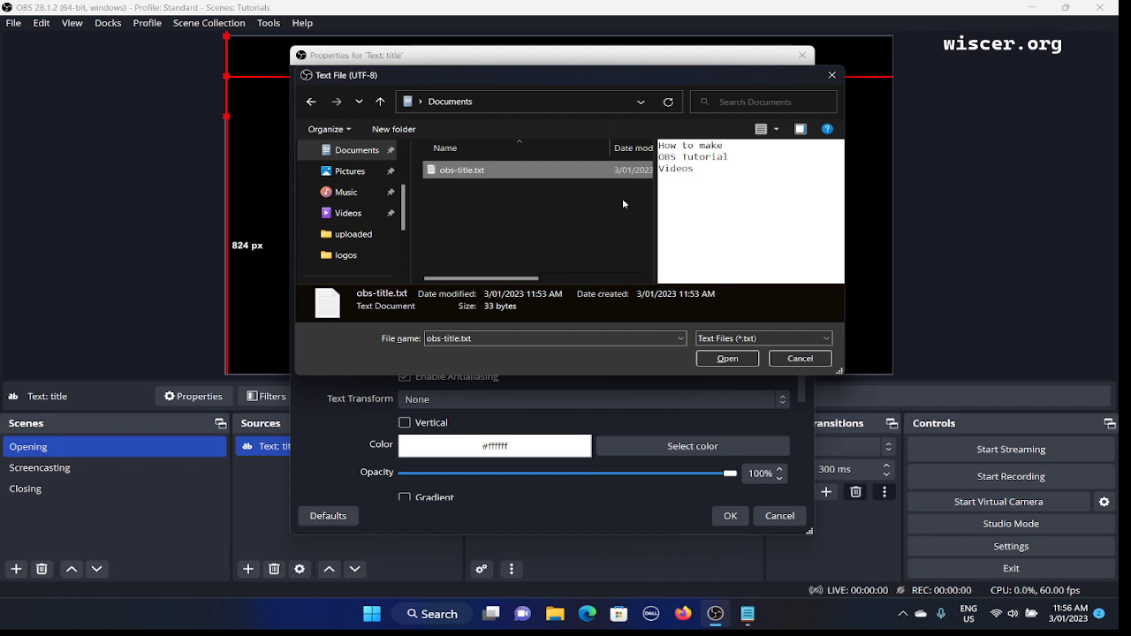
{"action": "key", "text": "Return"}
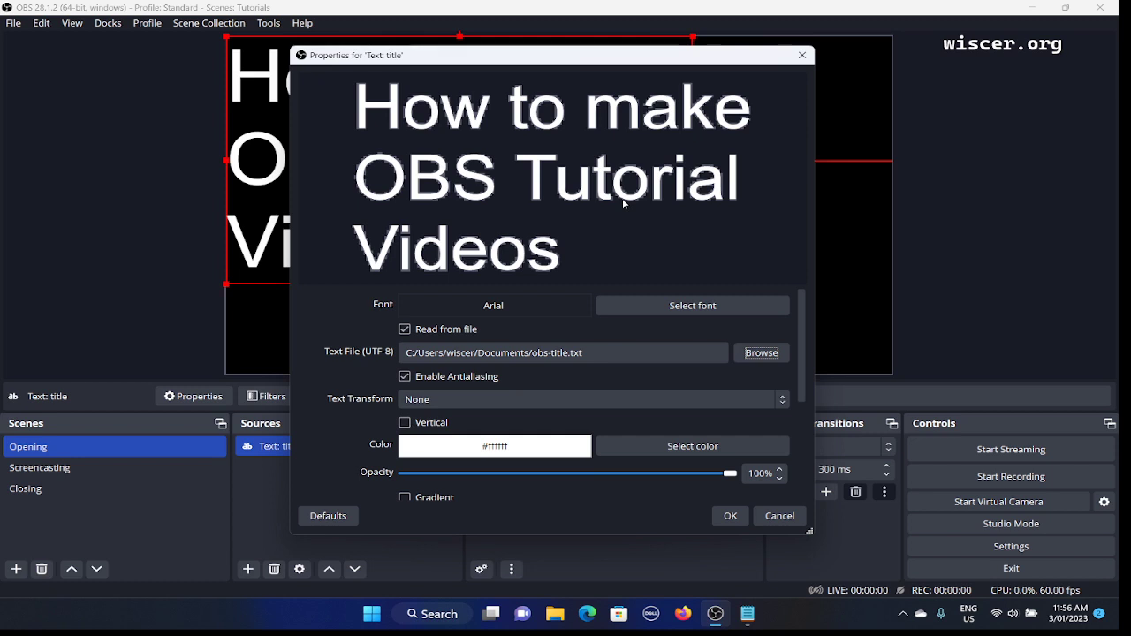
- Preview the Uppercase, Lowercase and Start Case text transforms on the title, and set the transform back to None
{"action": "key", "text": "Tab"}
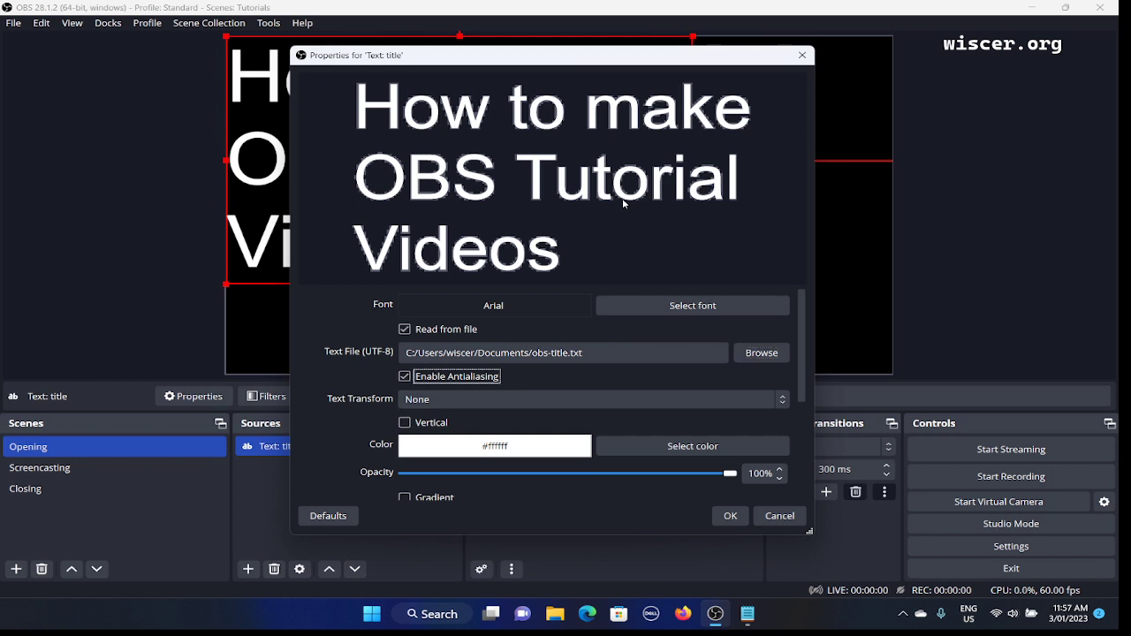
{"action": "key", "text": "Tab"}
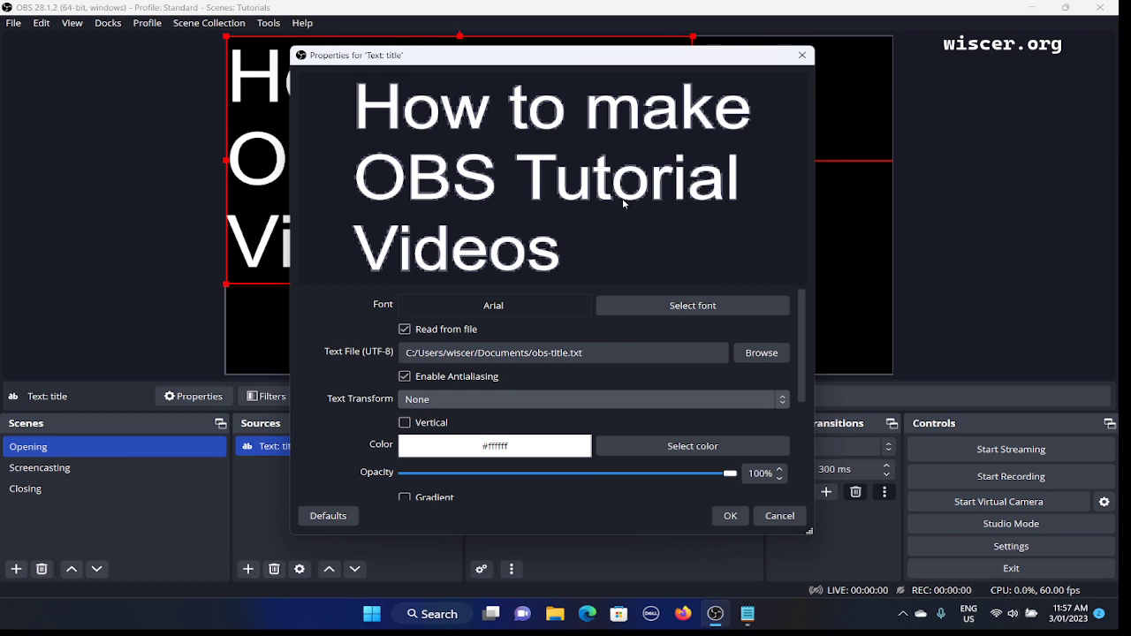
{"action": "key", "text": "Down"}
{"action": "key", "text": "Up"}
{"action": "key", "text": "Down"}
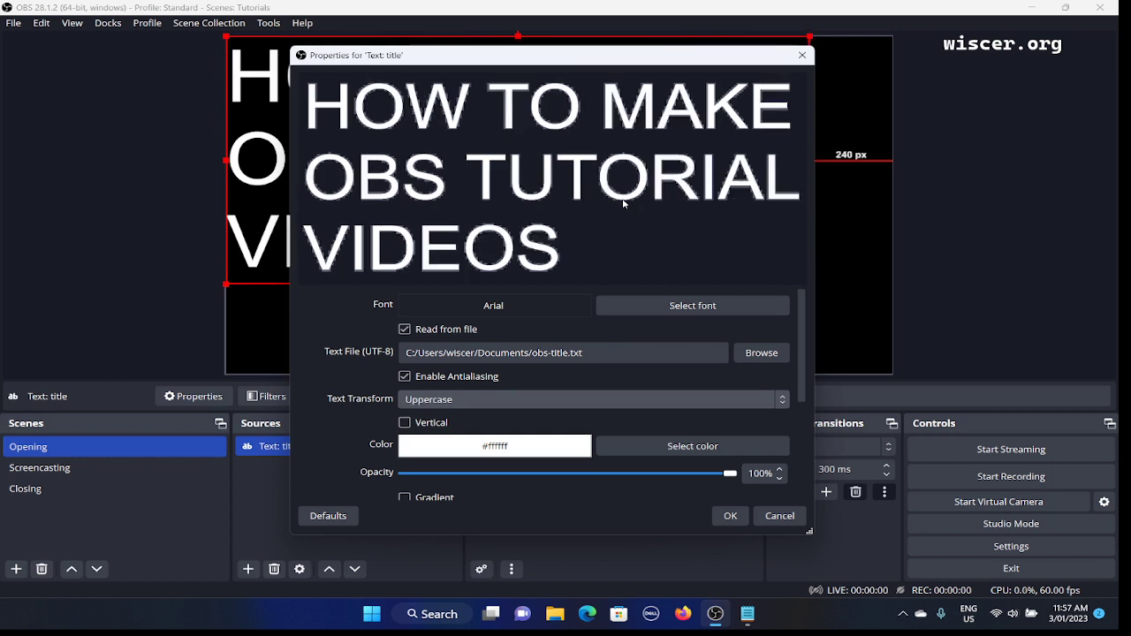
{"action": "key", "text": "Down"}
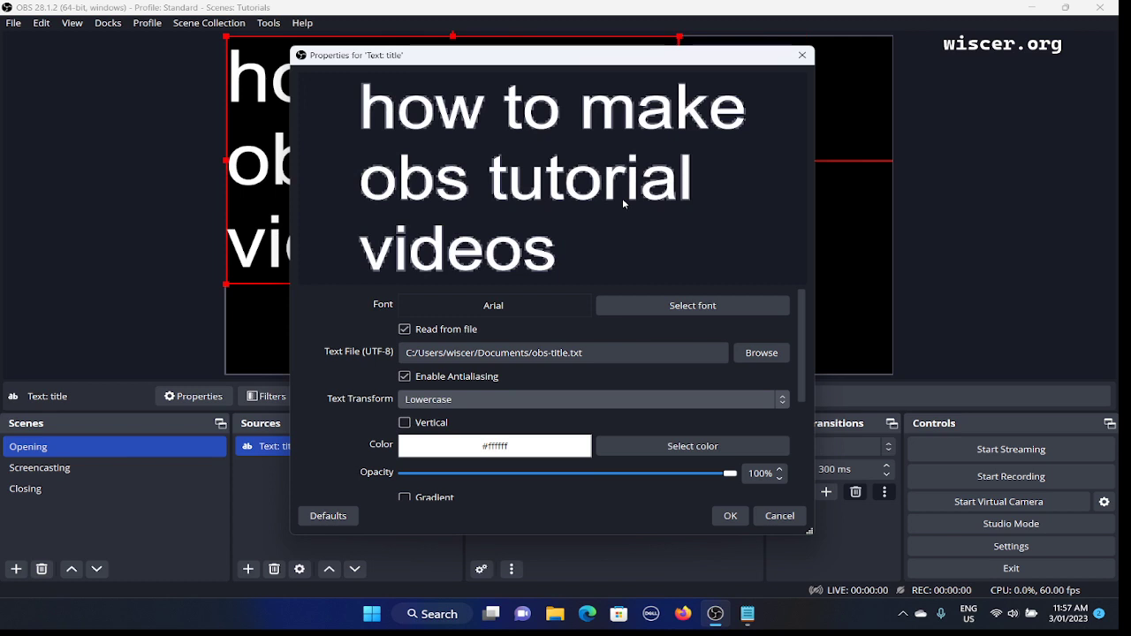
{"action": "key", "text": "Down"}
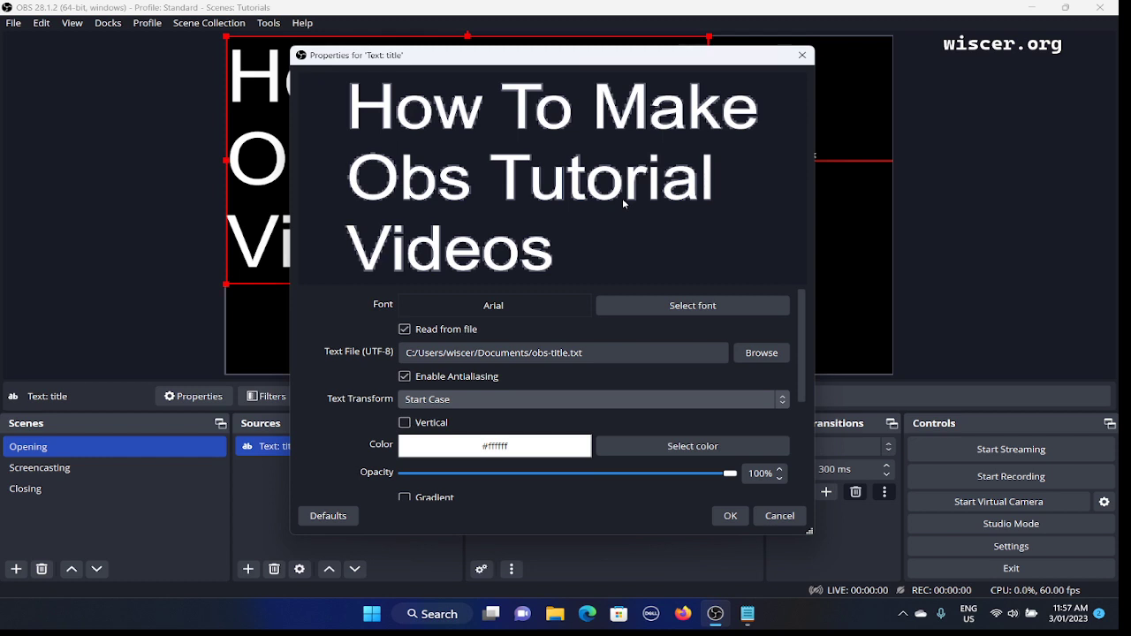
{"action": "key", "text": "Up"}
{"action": "key", "text": "Up"}
{"action": "key", "text": "Up"}
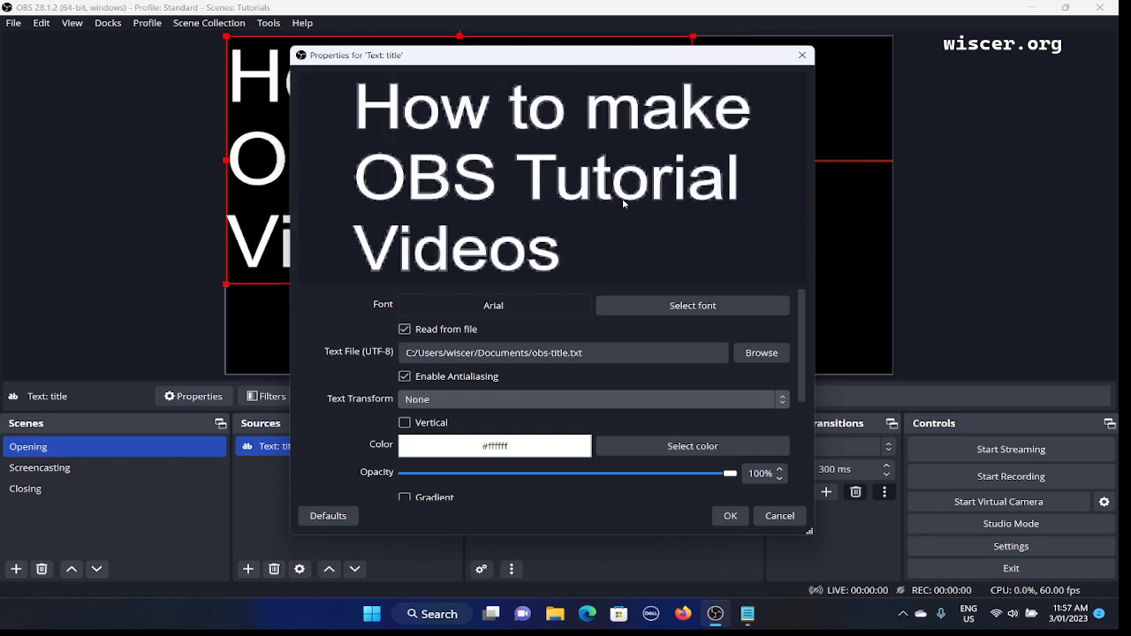
- Try lowering the title text's opacity by a few percent, and restore it to 100%
{"action": "key", "text": "Tab"}
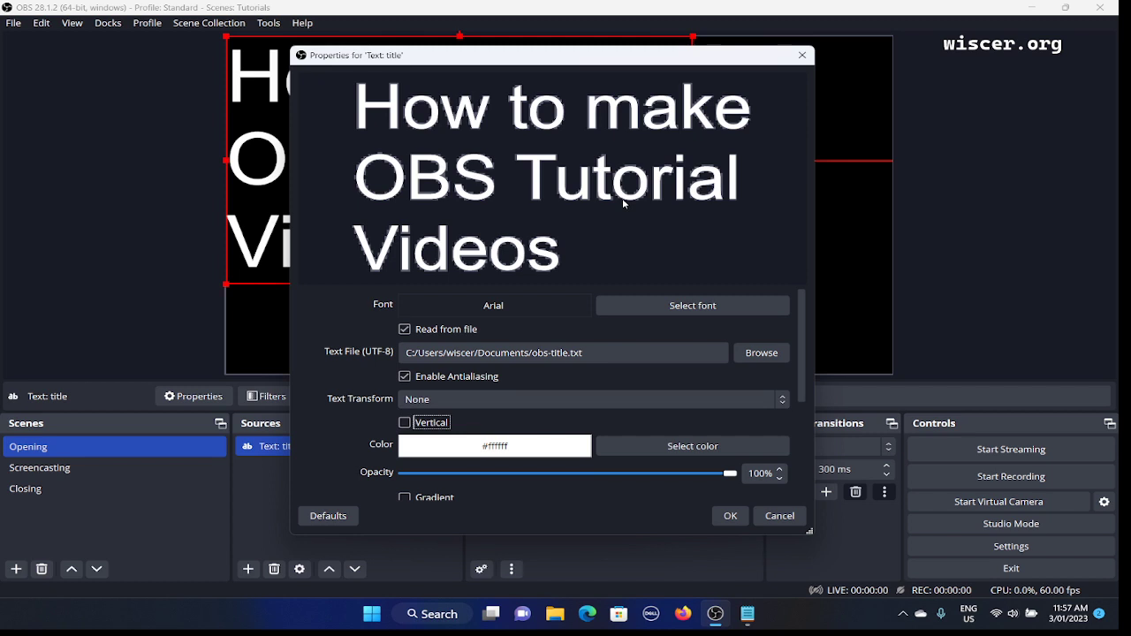
{"action": "key", "text": "Tab"}
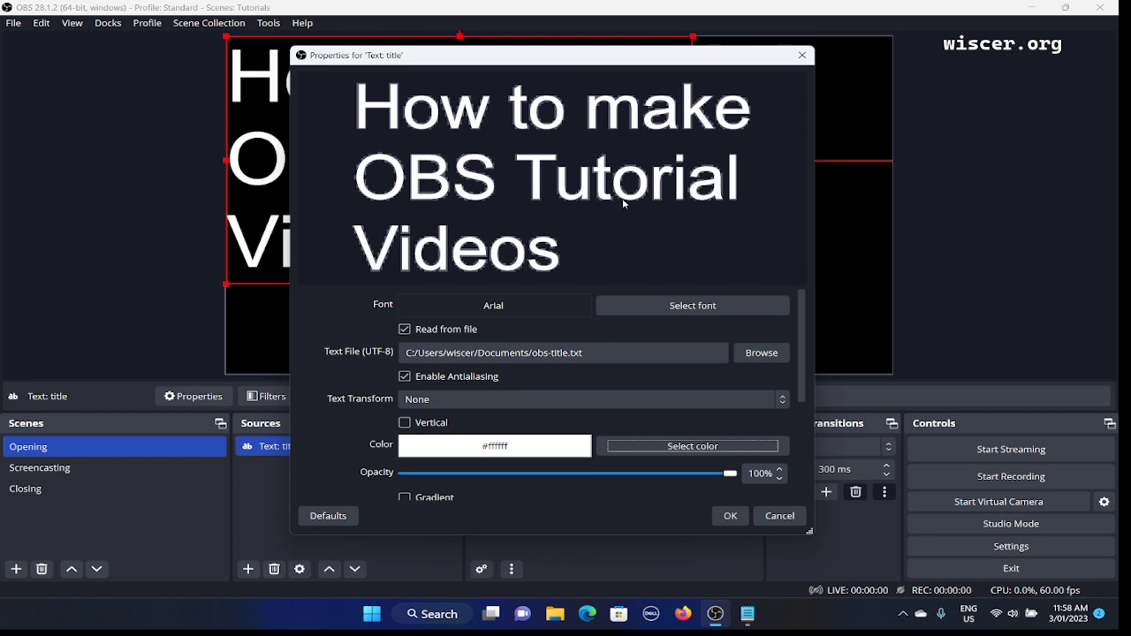
{"action": "key", "text": "Tab"}
{"action": "key", "text": "Down"}
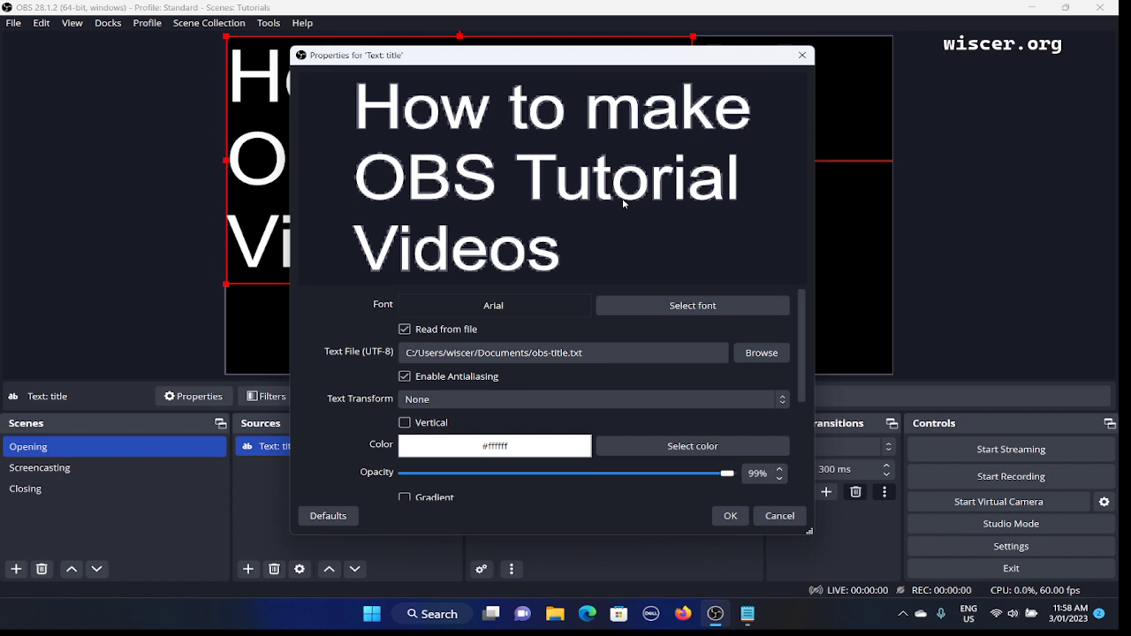
{"action": "key", "text": "Down"}
{"action": "key", "text": "Down"}
{"action": "key", "text": "Down"}
{"action": "key", "text": "Up"}
{"action": "key", "text": "Up"}
{"action": "key", "text": "Up"}
{"action": "key", "text": "Up"}
{"action": "key", "text": "Up"}
{"action": "key", "text": "Tab"}
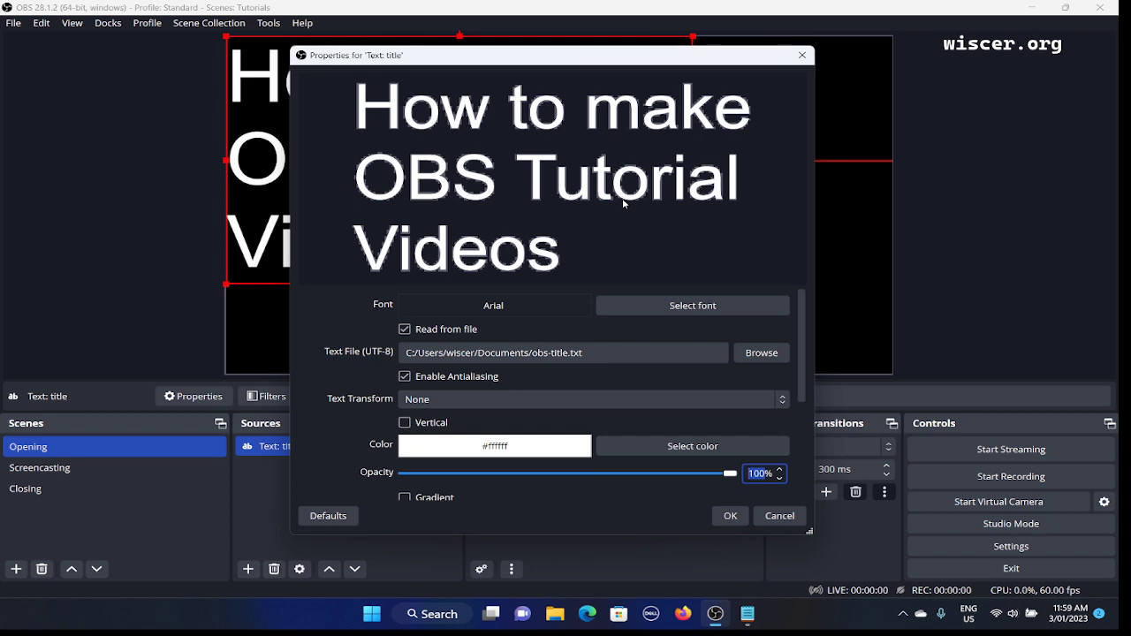
- Examine the title text's Gradient, Background Color, Background Opacity and Alignment settings without changing them
{"action": "key", "text": "Tab"}
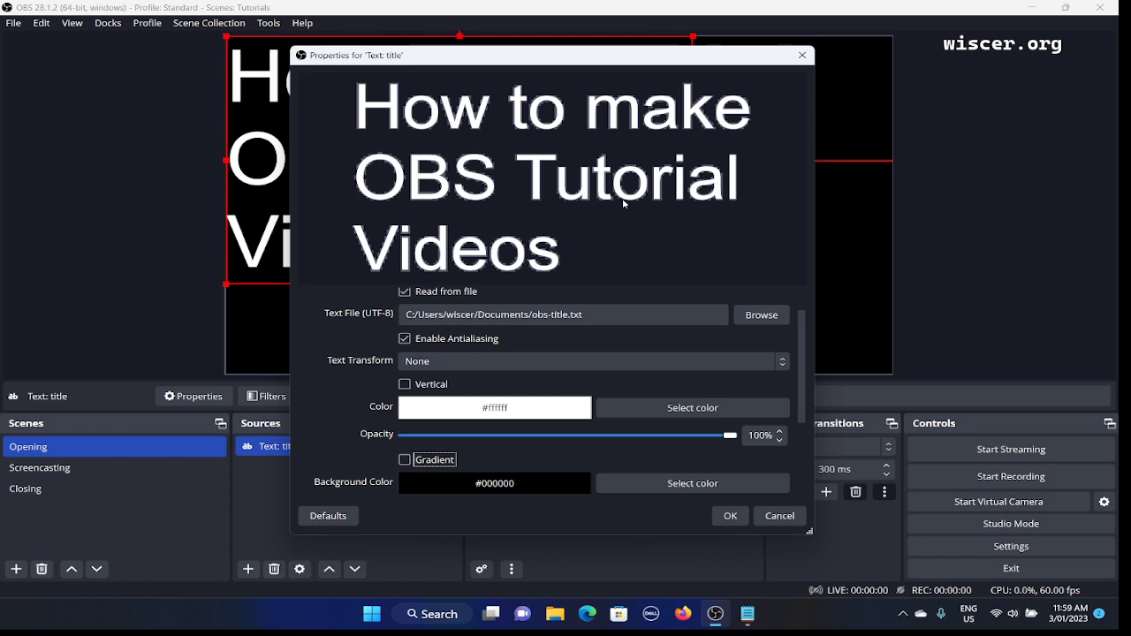
{"action": "key", "text": "Tab"}
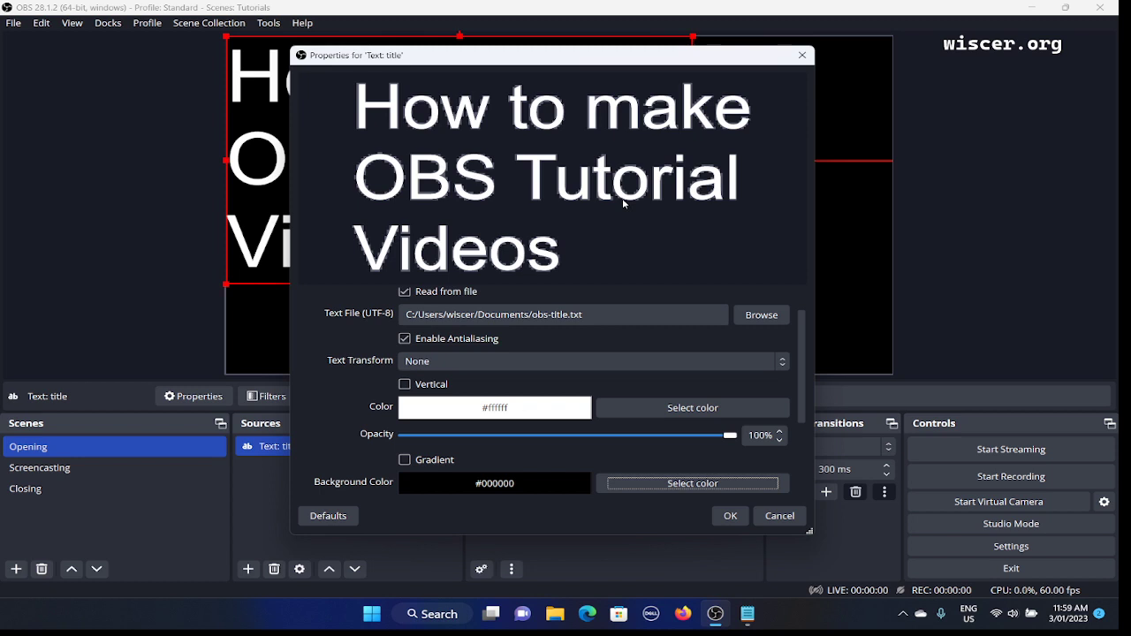
{"action": "key", "text": "Tab"}
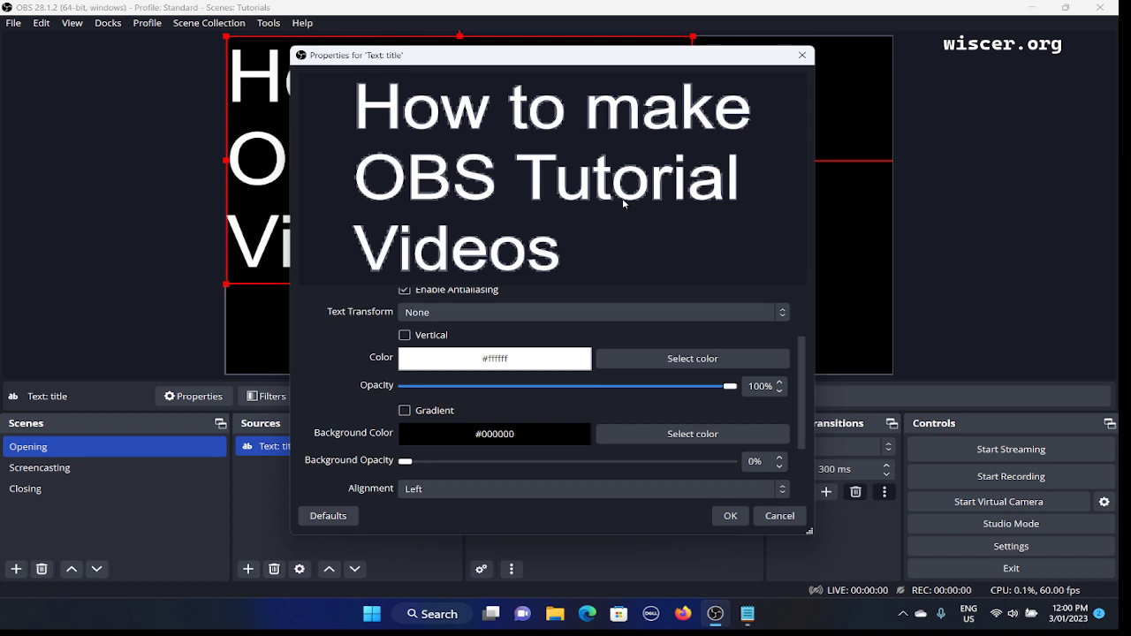
{"action": "key", "text": "Tab"}
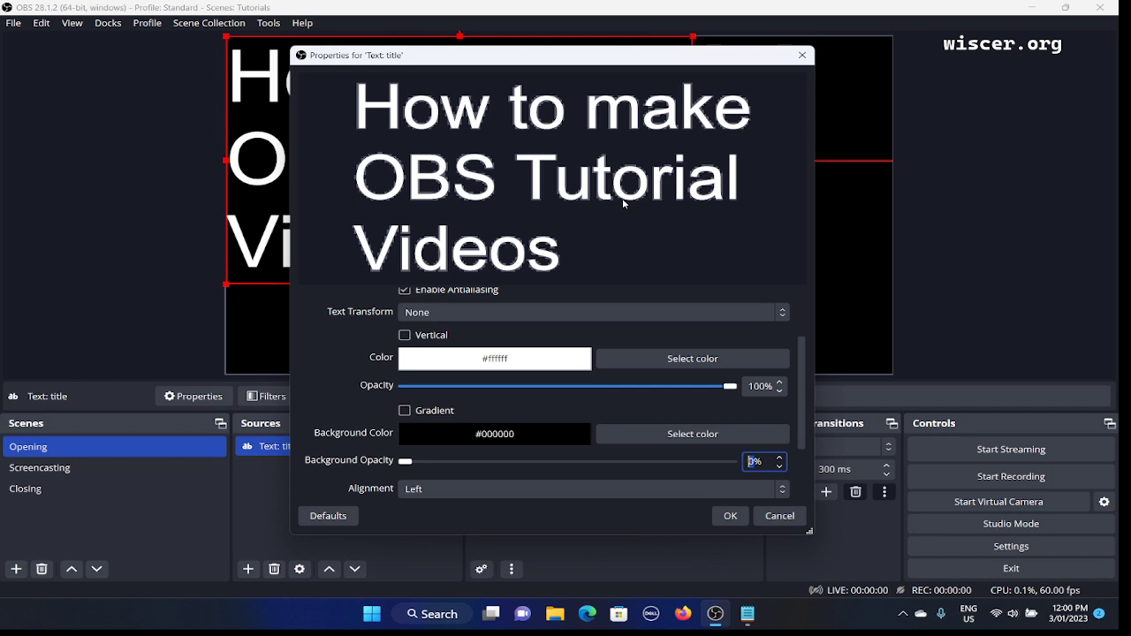
{"action": "key", "text": "Tab"}
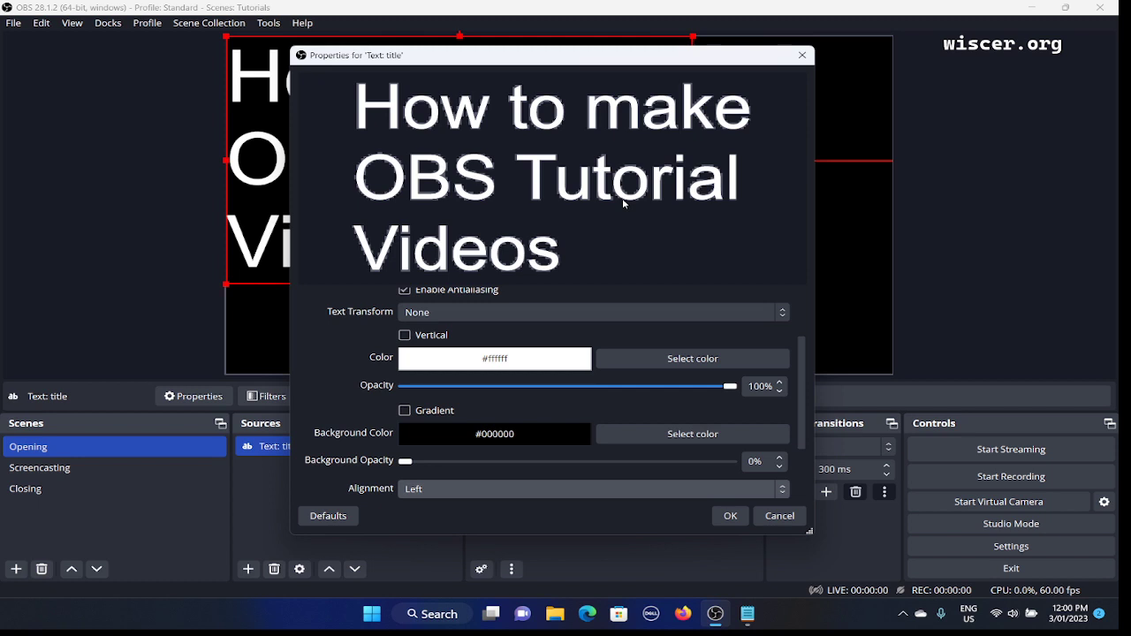
- Preview the Center, Right and Left alignments on the title text, and set its Alignment to Center
{"action": "key", "text": "Down"}
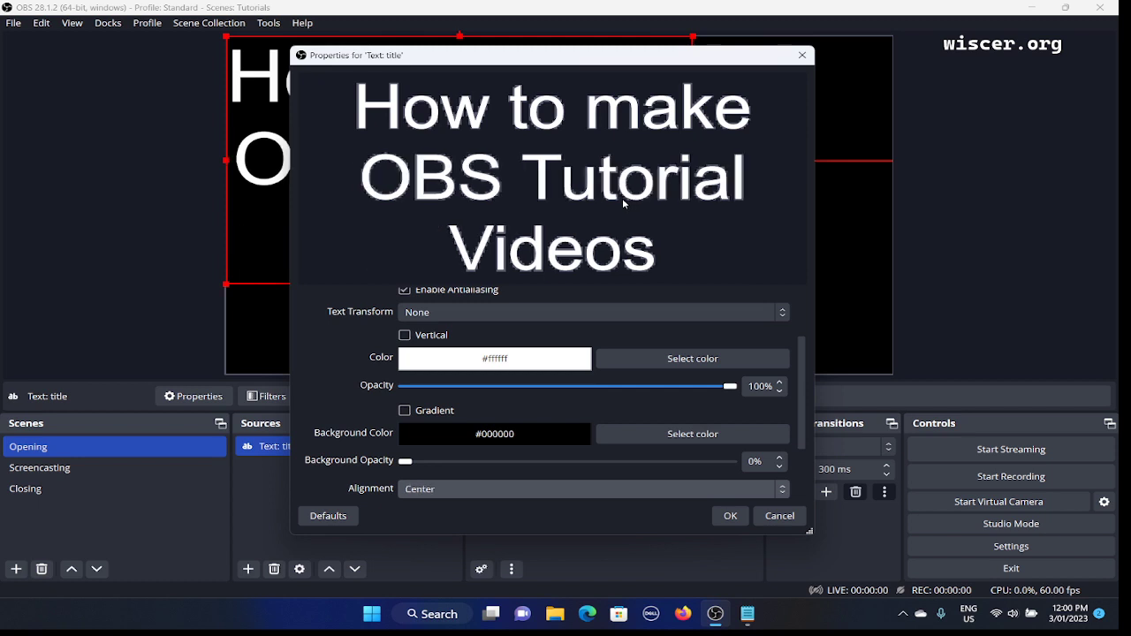
{"action": "key", "text": "Down"}
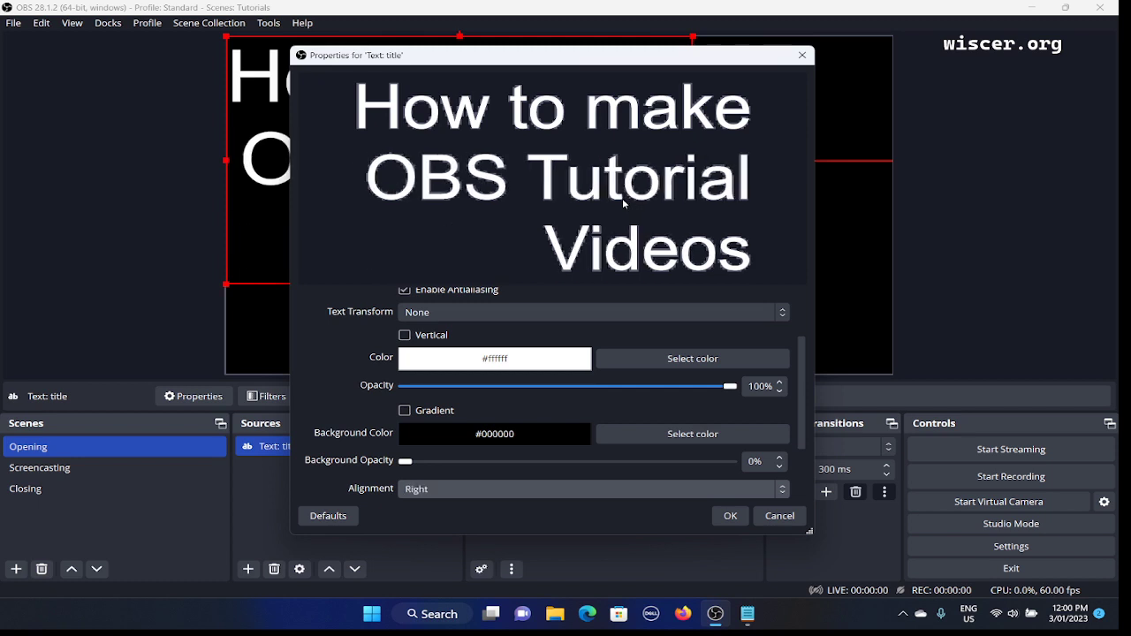
{"action": "key", "text": "Up"}
{"action": "key", "text": "Up"}
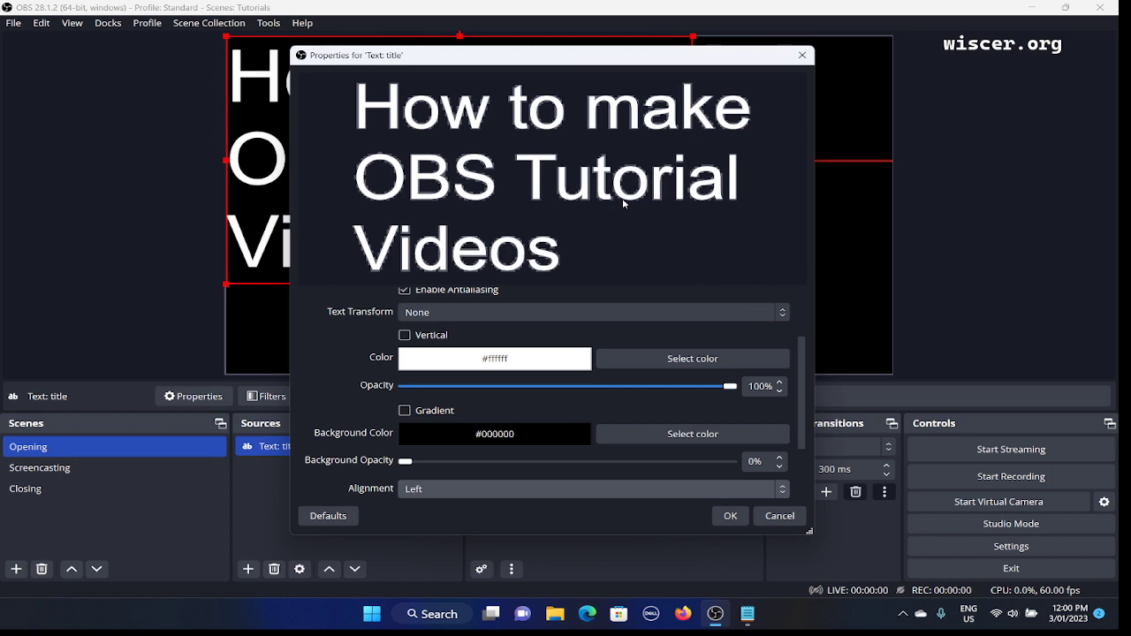
{"action": "key", "text": "Down"}
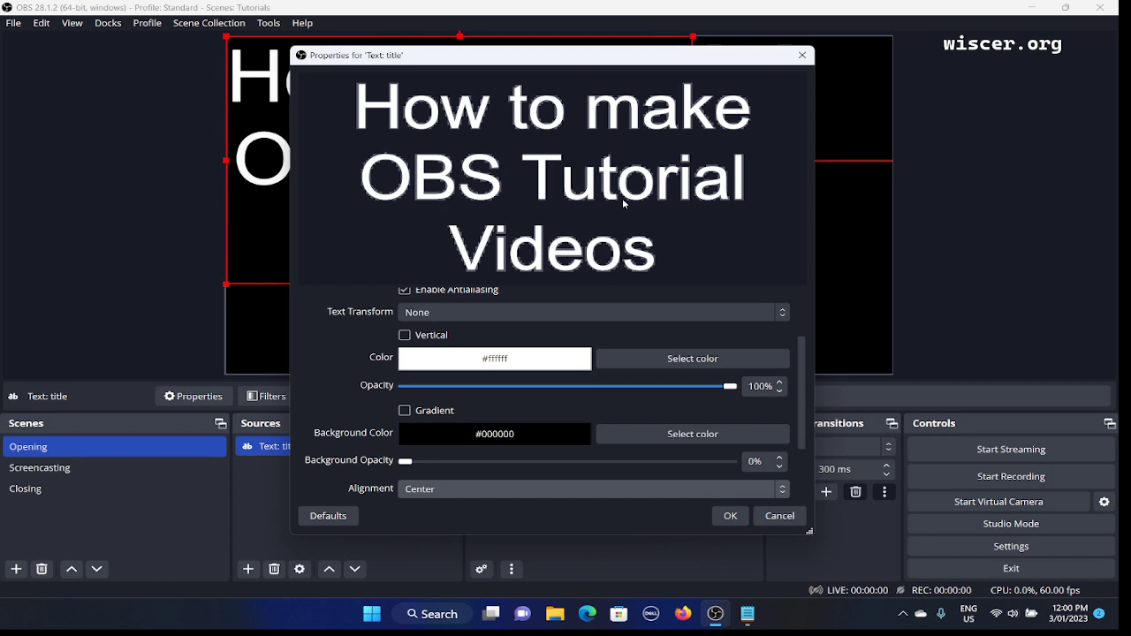
{"action": "key", "text": "Tab"}
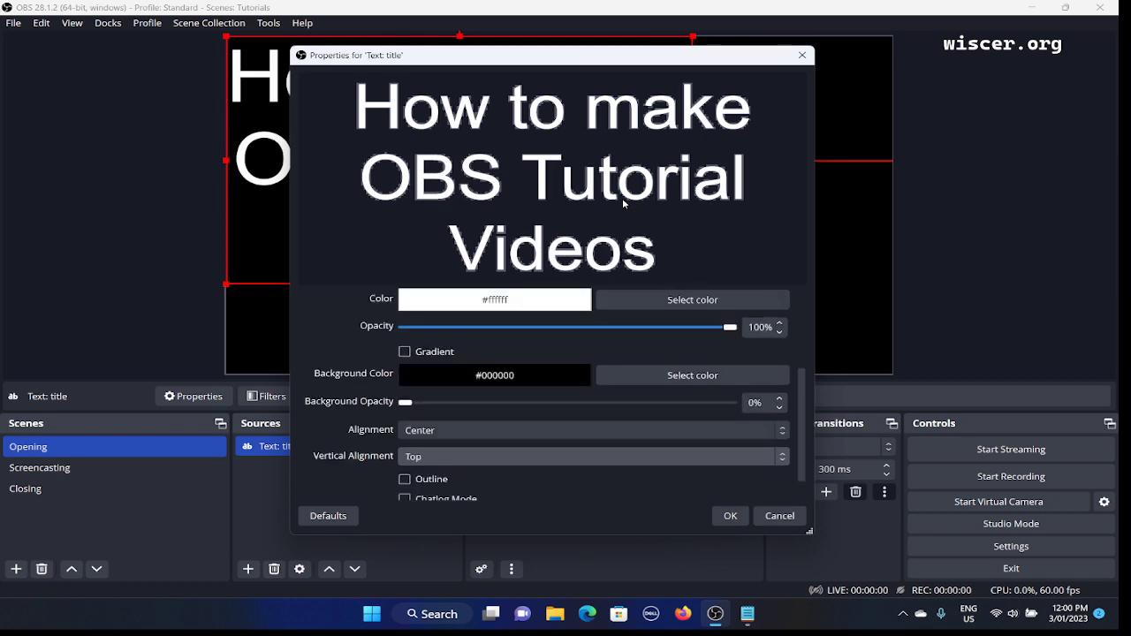
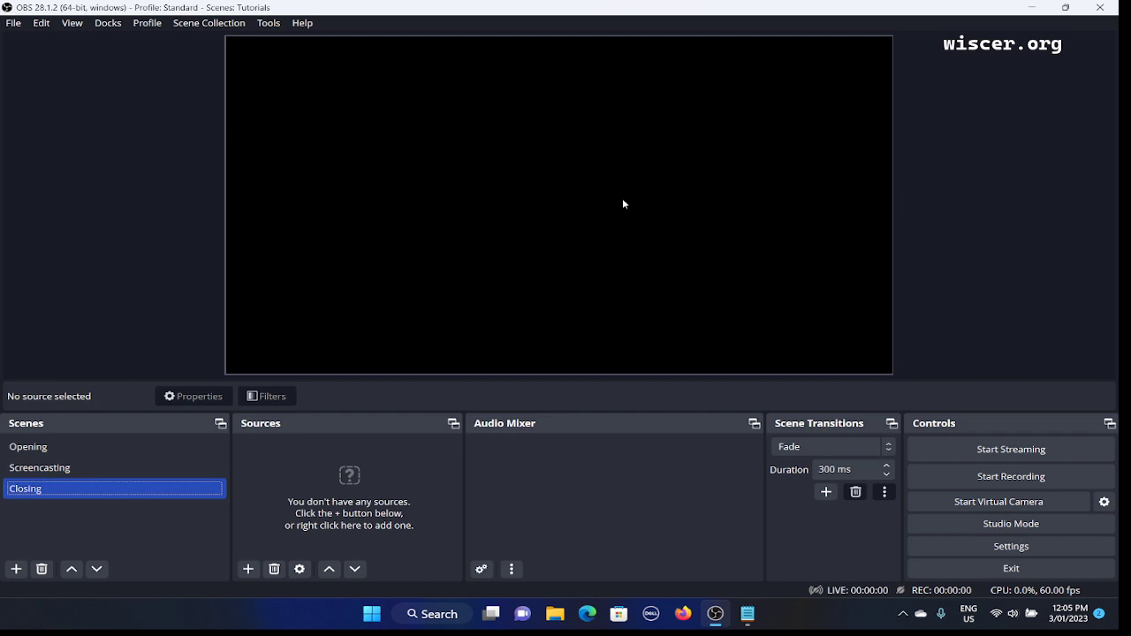
- Start adding a Text (GDI+) source to the Closing scene
{"action": "key", "text": "Return"}
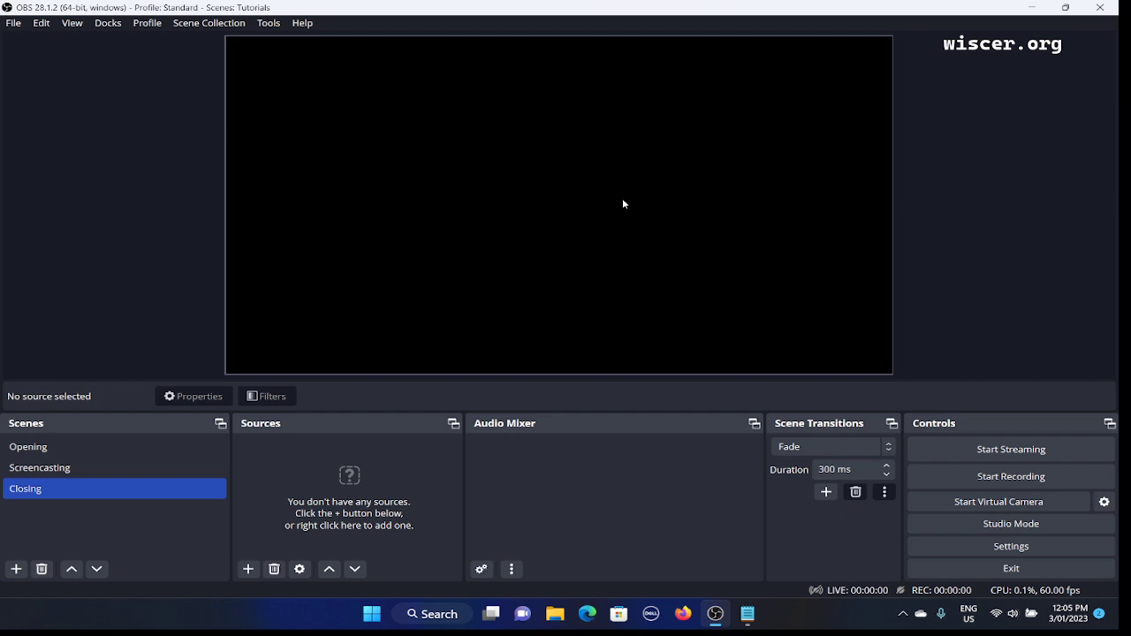
{"action": "right_click", "coordinate": [623, 205]}
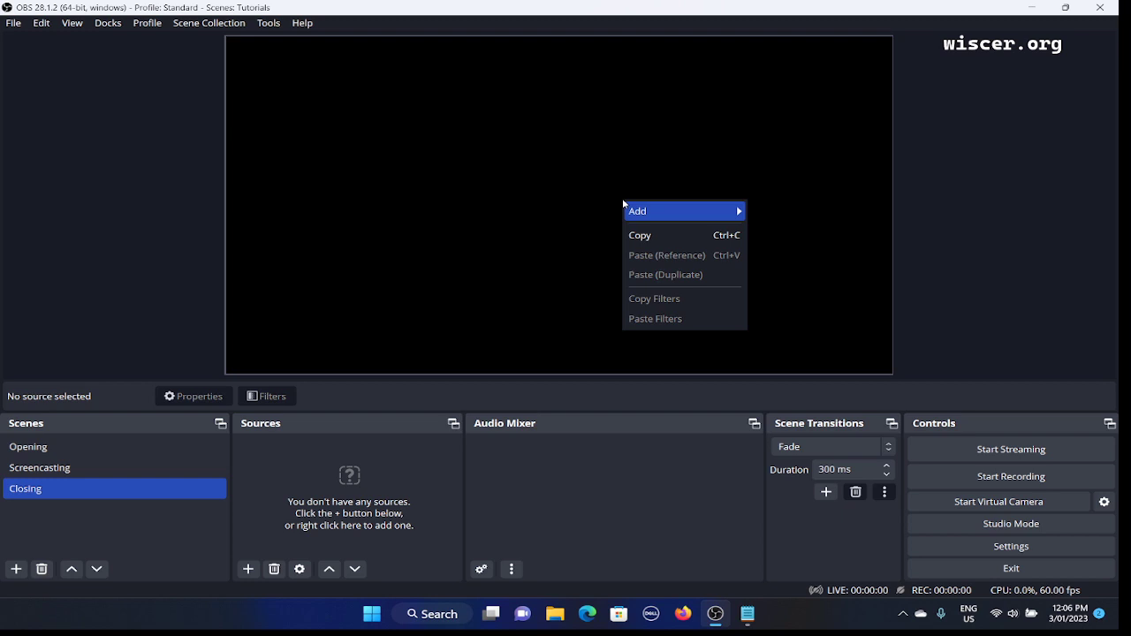
{"action": "mouse_move", "coordinate": [623, 204]}
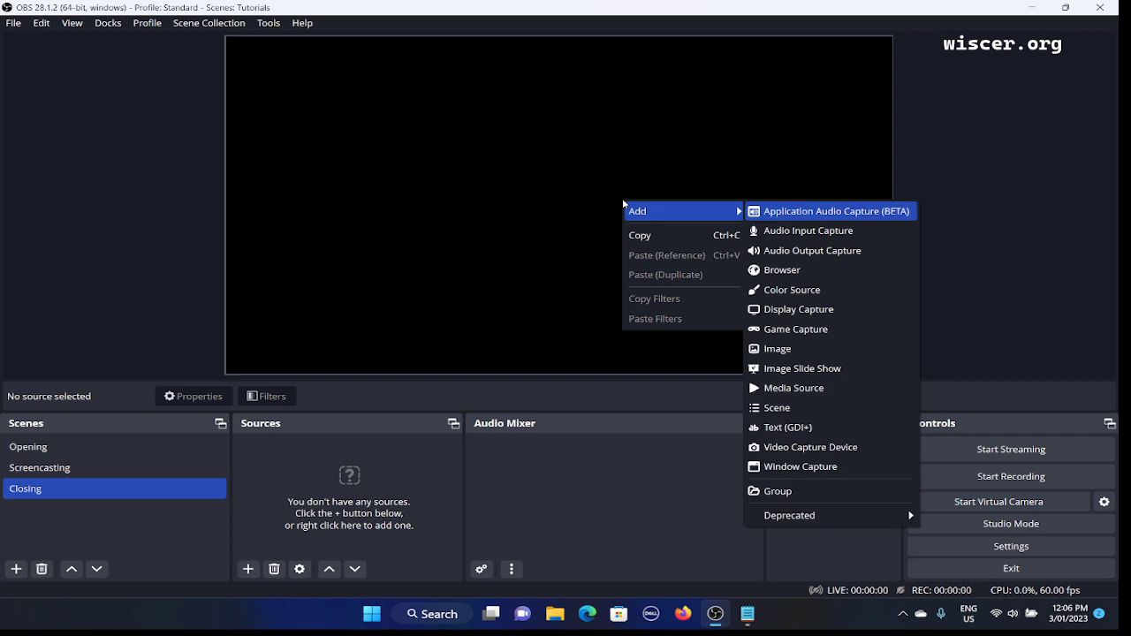
{"action": "key", "text": "Down"}
{"action": "key", "text": "Down"}
{"action": "key", "text": "Down"}
{"action": "key", "text": "Down"}
{"action": "key", "text": "Down"}
{"action": "key", "text": "Down"}
{"action": "key", "text": "Down"}
{"action": "key", "text": "Down"}
{"action": "key", "text": "Down"}
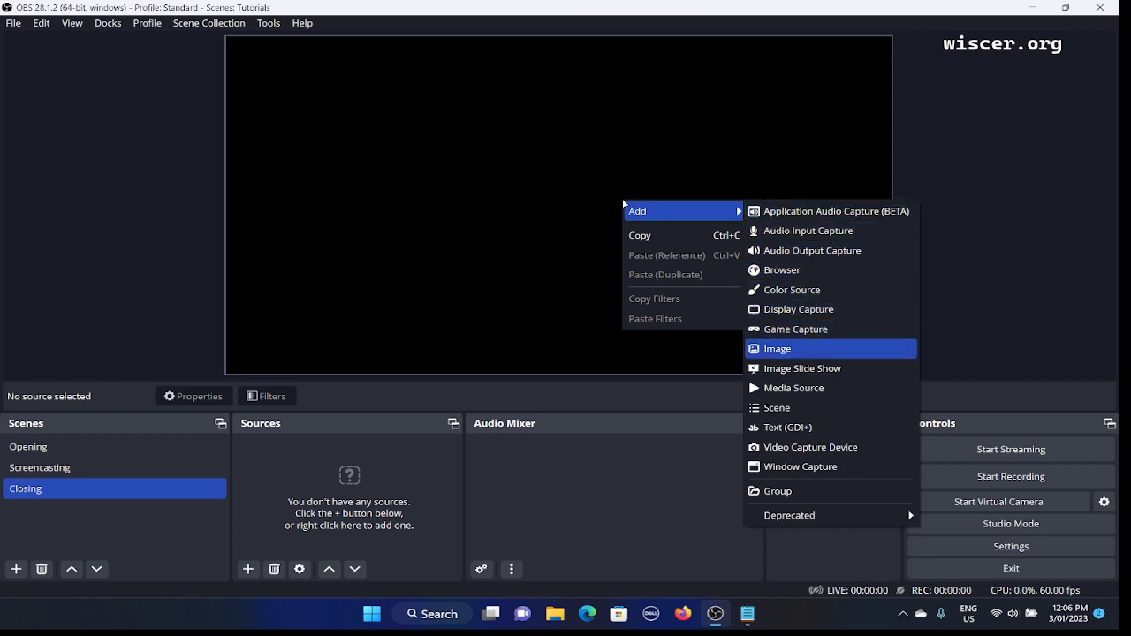
{"action": "key", "text": "Down"}
{"action": "key", "text": "Down"}
{"action": "key", "text": "Down"}
{"action": "key", "text": "Down"}
{"action": "key", "text": "Down"}
{"action": "key", "text": "Down"}
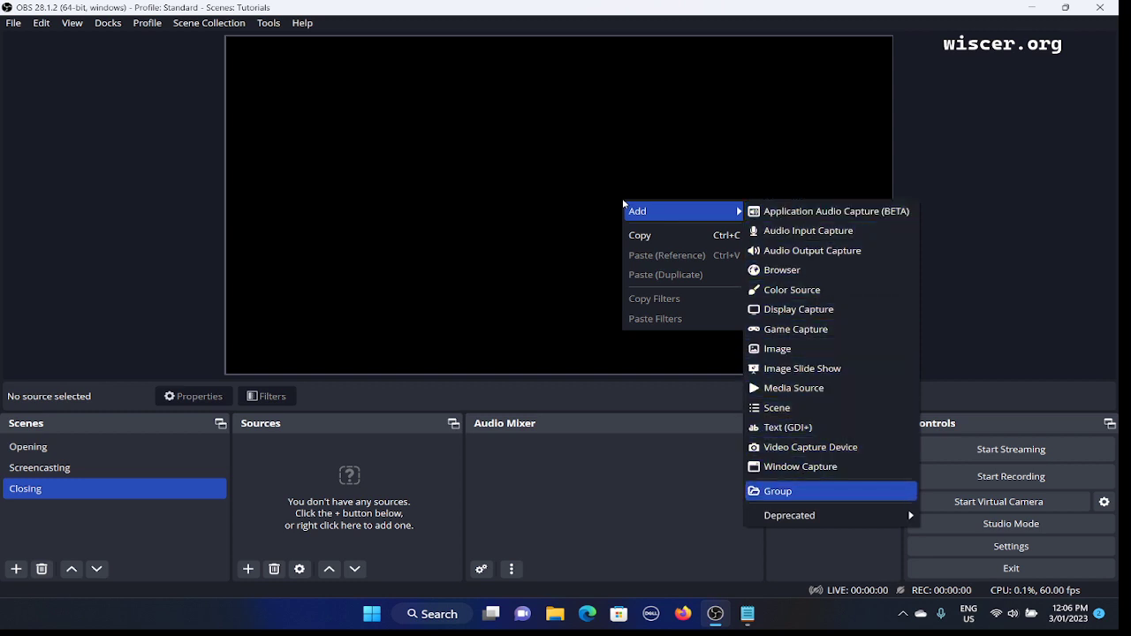
{"action": "key", "text": "Down"}
{"action": "key", "text": "Down"}
{"action": "key", "text": "Up"}
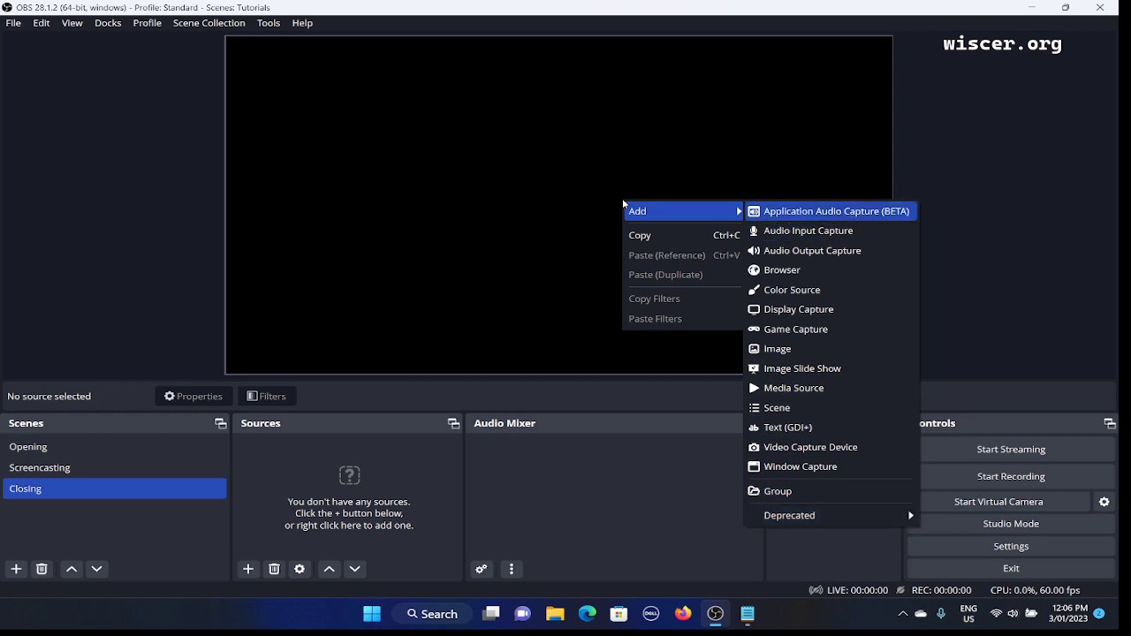
{"action": "key", "text": "Up"}
{"action": "key", "text": "Up"}
{"action": "key", "text": "Up"}
{"action": "key", "text": "Up"}
{"action": "key", "text": "Up"}
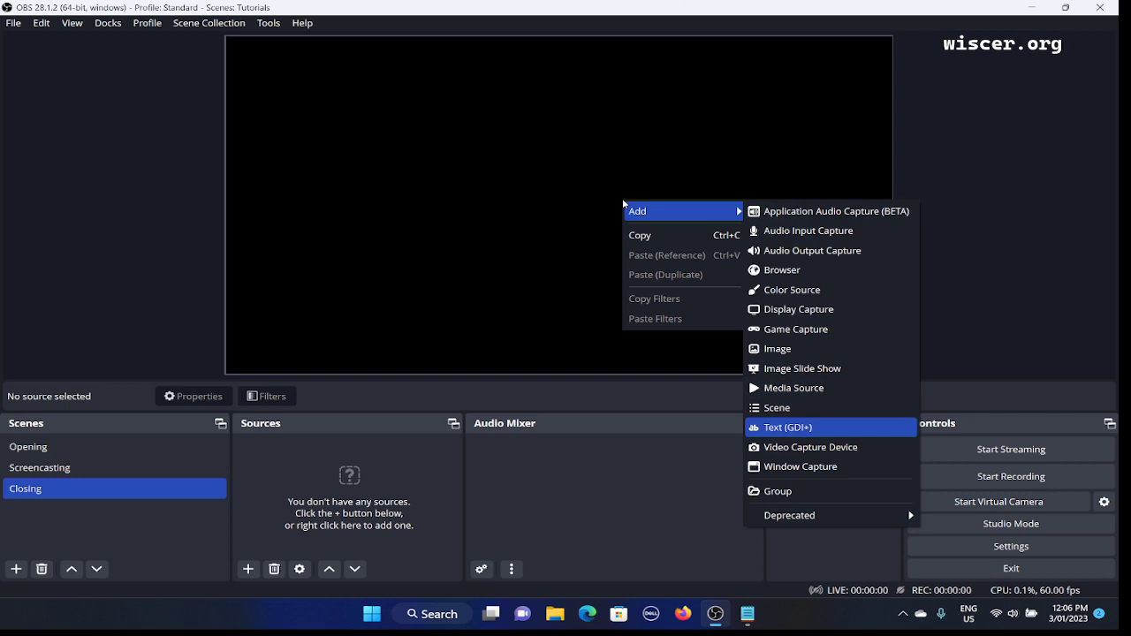
{"action": "key", "text": "Return"}
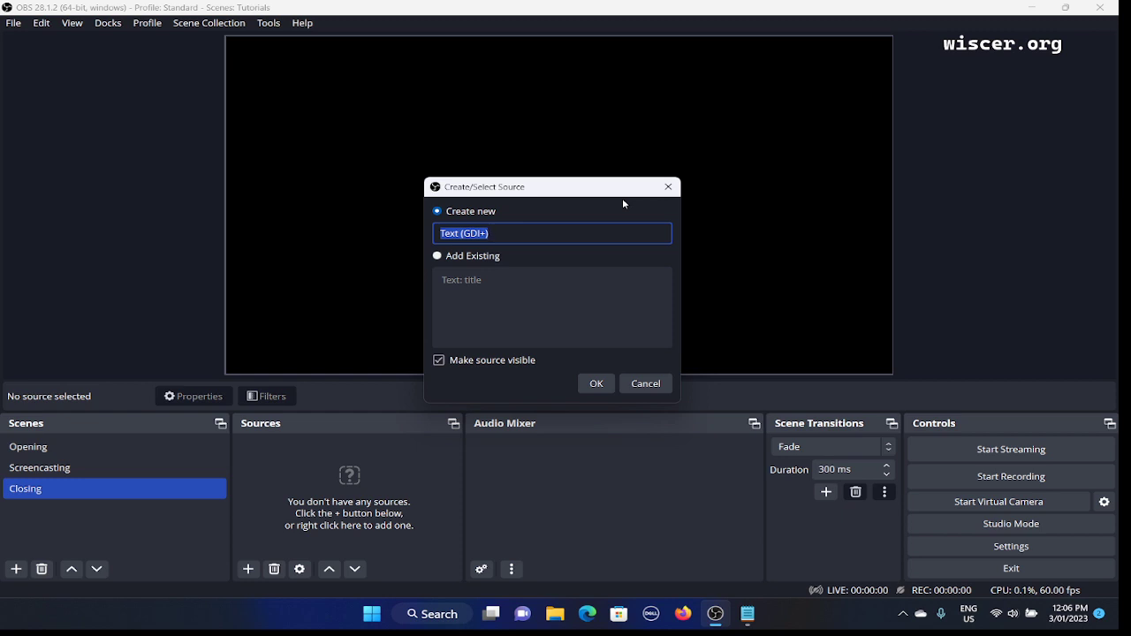
- Create the text source as a new, visible source named "Text: Thank you"
{"action": "key", "text": "Tab"}
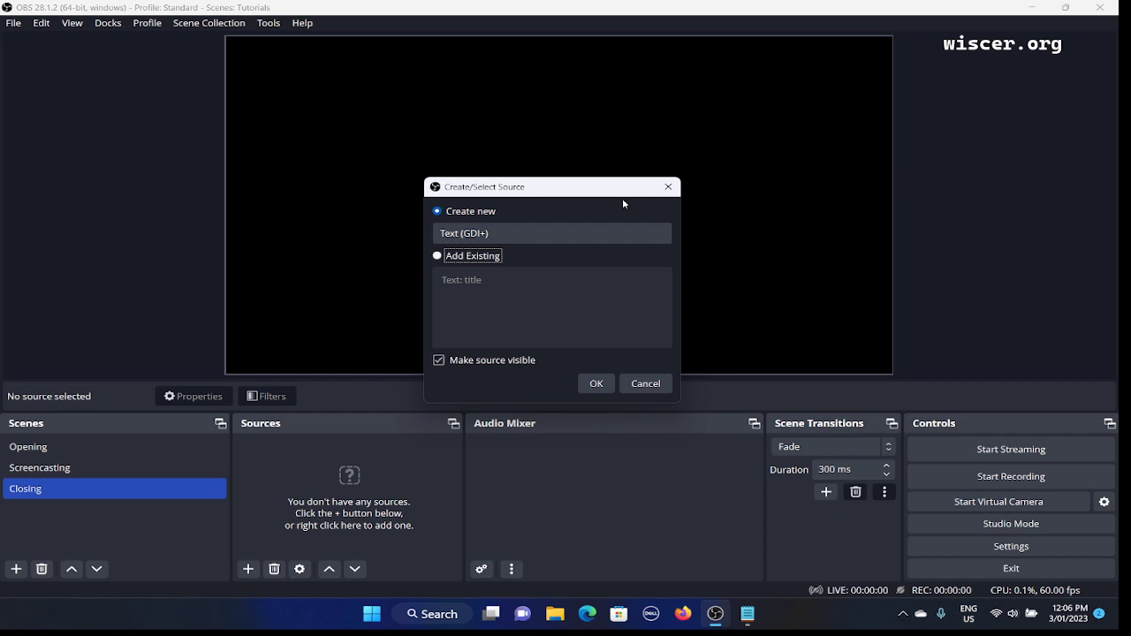
{"action": "key", "text": "Up"}
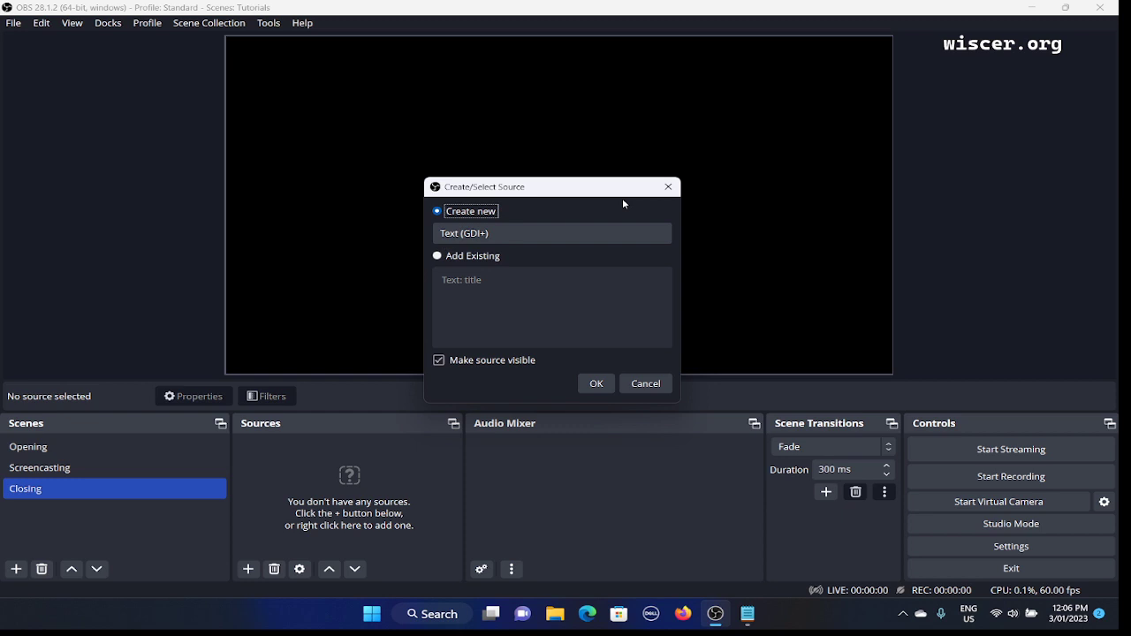
{"action": "key", "text": "Tab"}
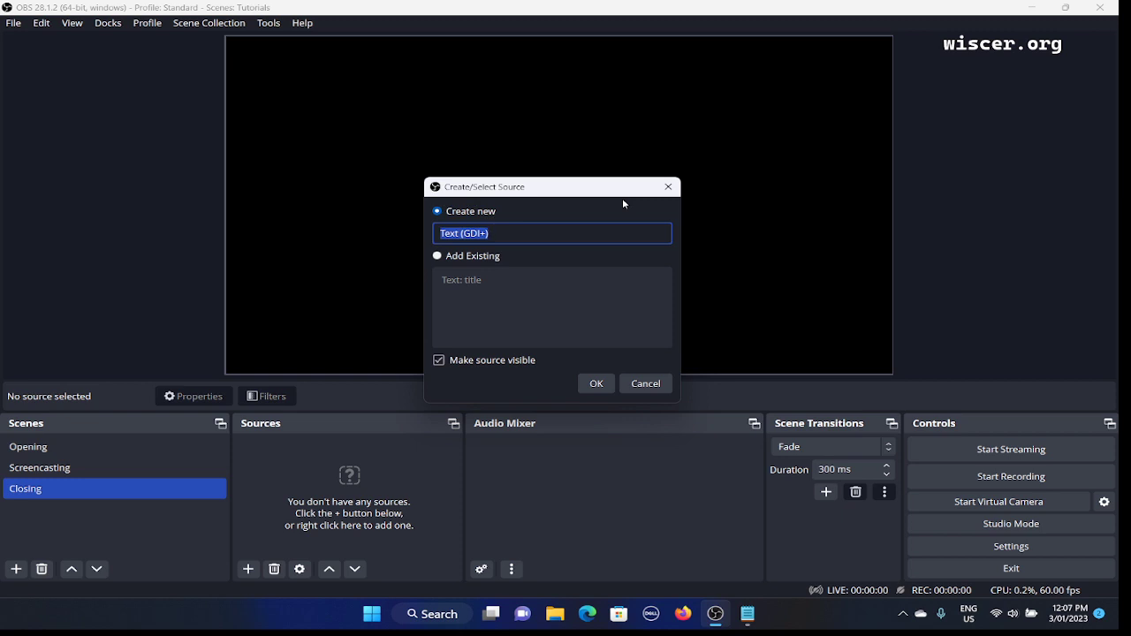
{"action": "type", "text": "Text: Thank you"}
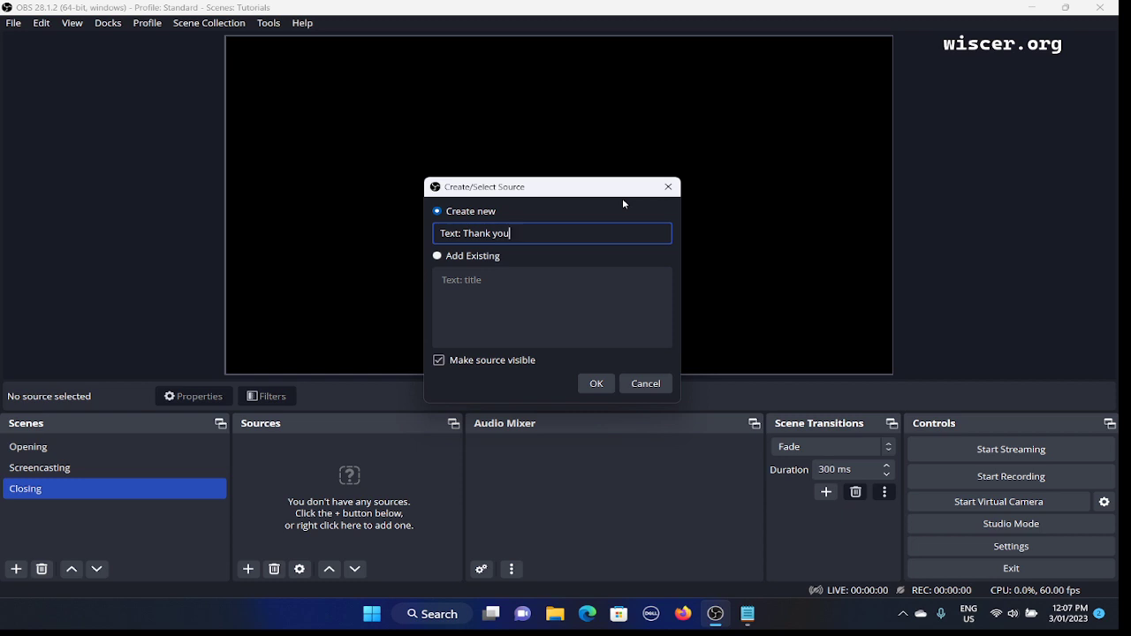
{"action": "key", "text": "Tab"}
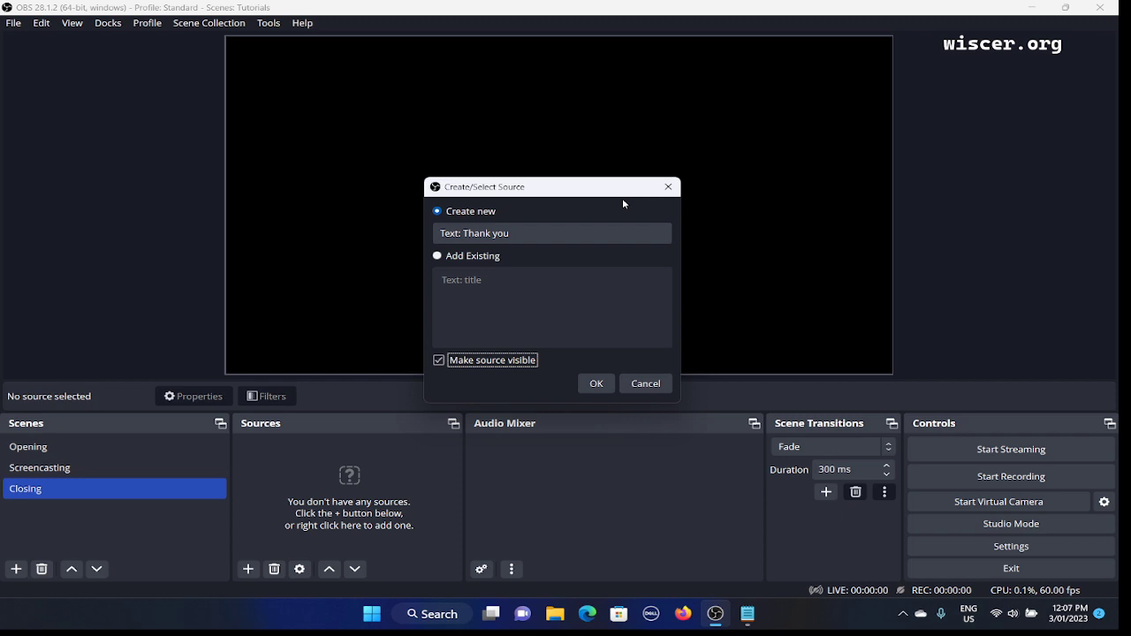
{"action": "key", "text": "Tab"}
{"action": "key", "text": "Return"}
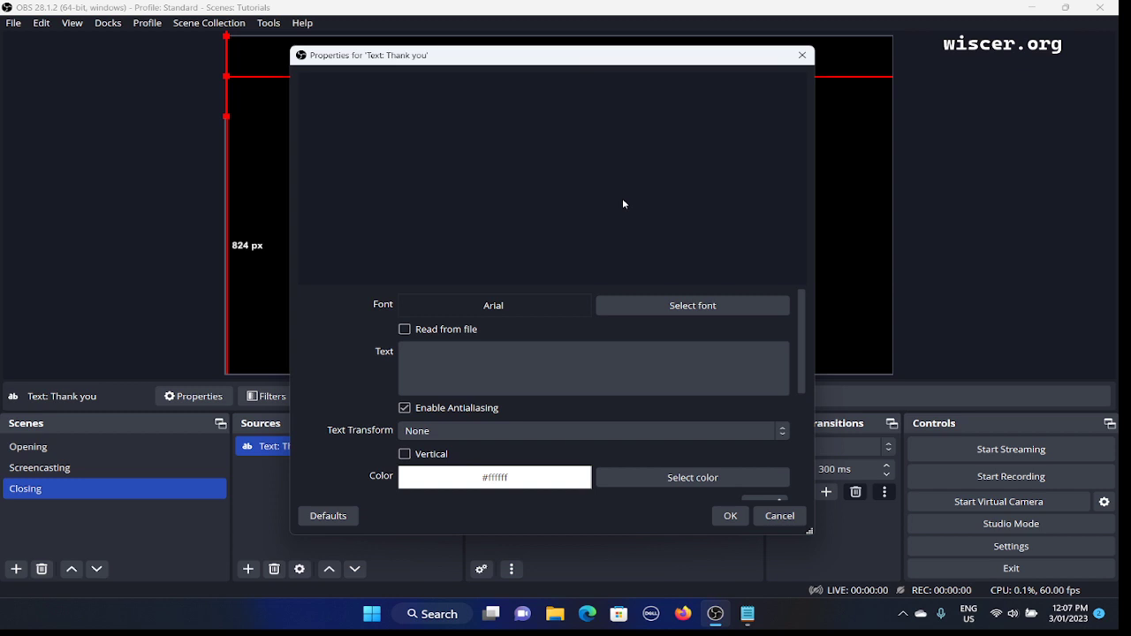
- Enter "Thank you for watching" as the text of the "Text: Thank you" source, without reading from a file
{"action": "key", "text": "Tab"}
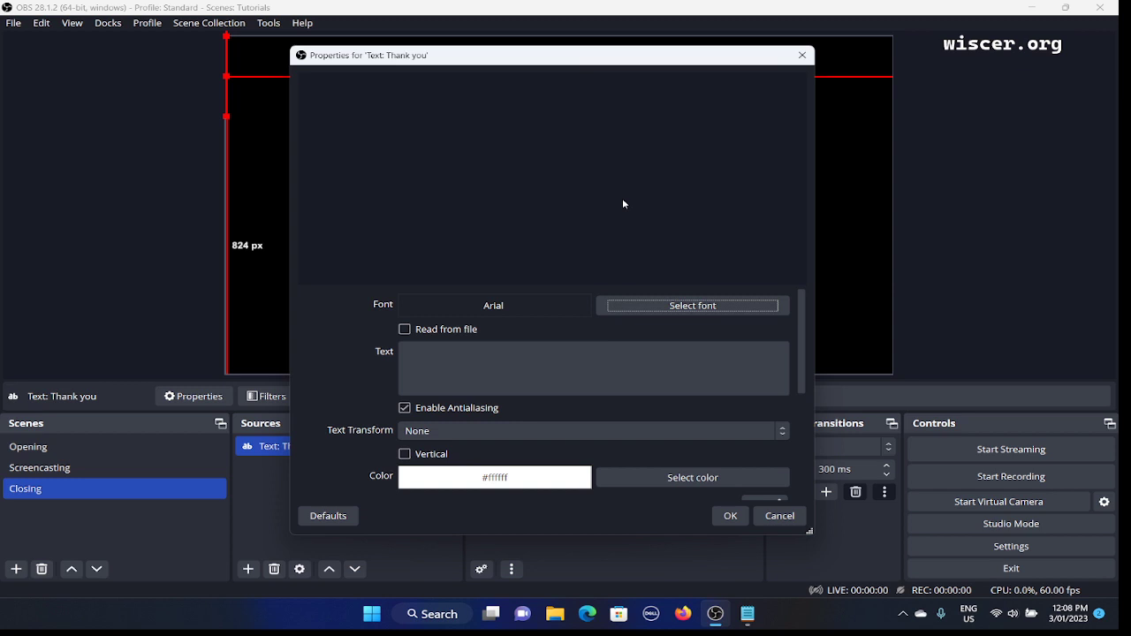
{"action": "key", "text": "Tab"}
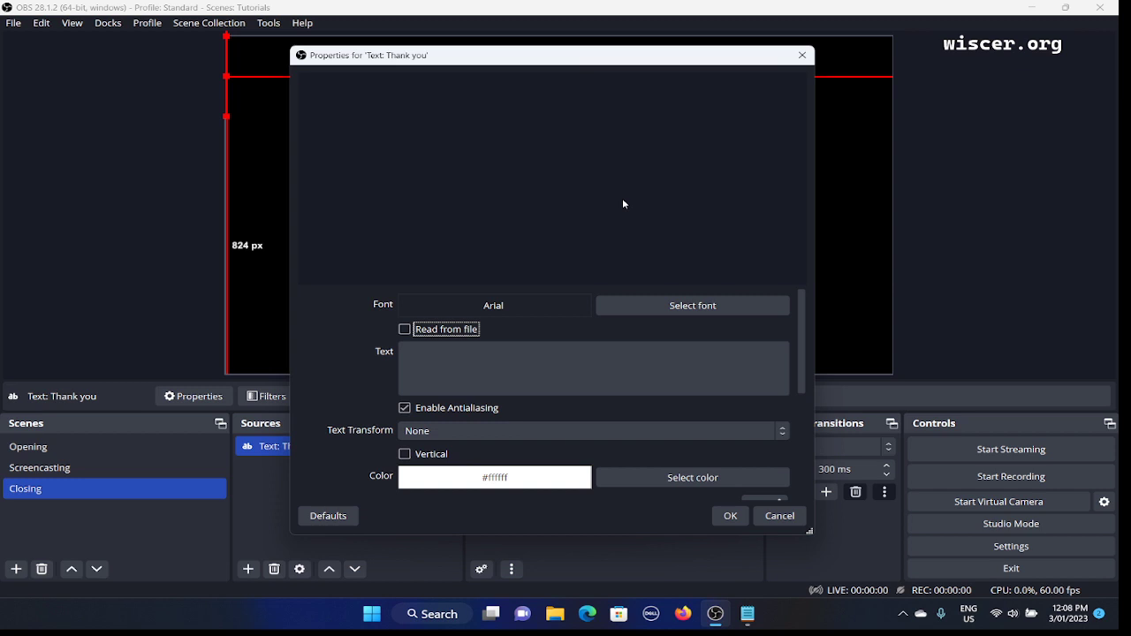
{"action": "key", "text": "shift+Tab"}
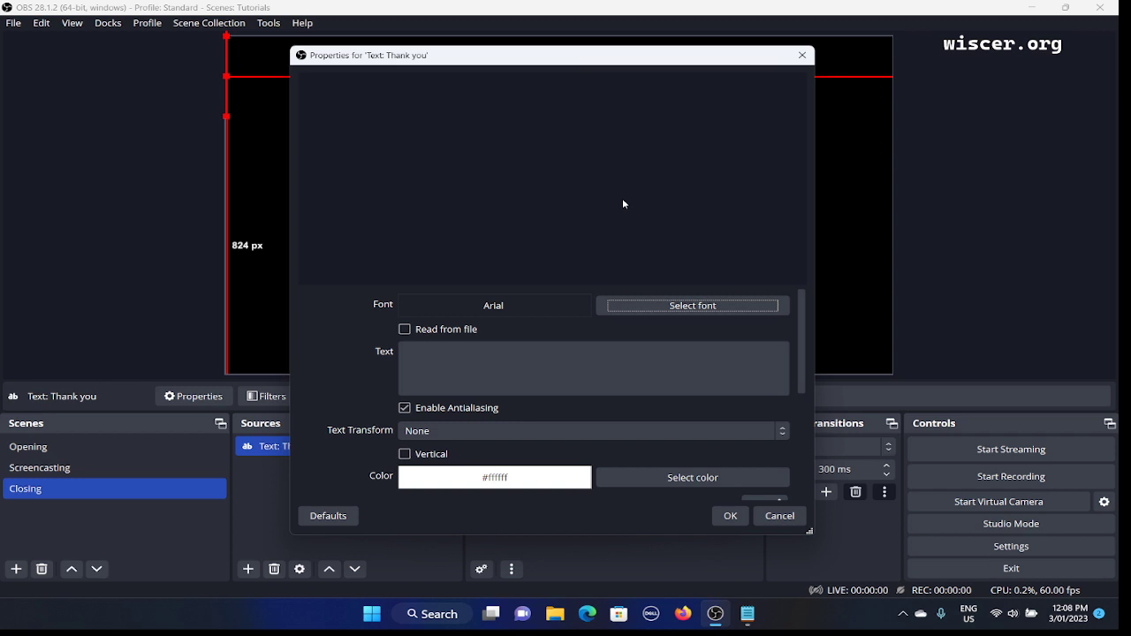
{"action": "key", "text": "Tab"}
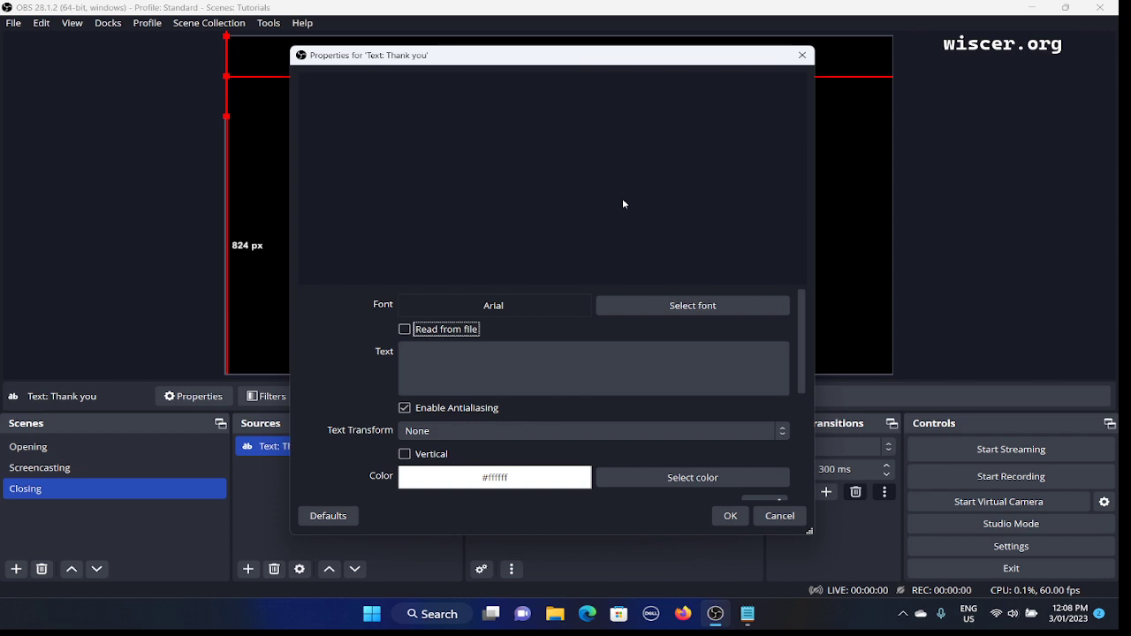
{"action": "key", "text": "Tab"}
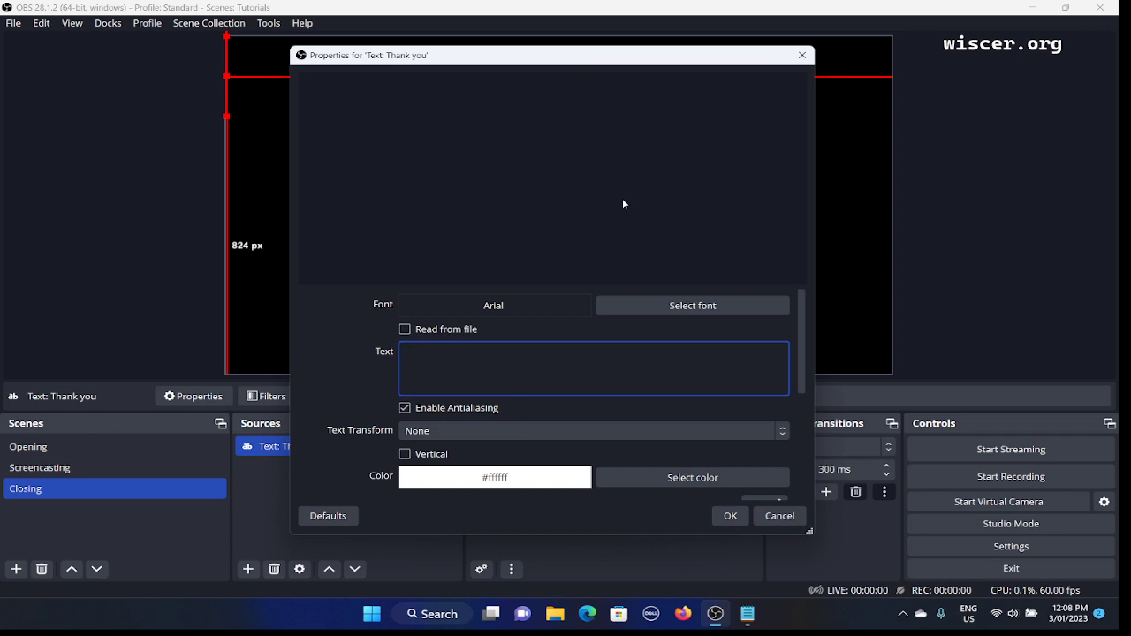
{"action": "type", "text": "Thank you for"}
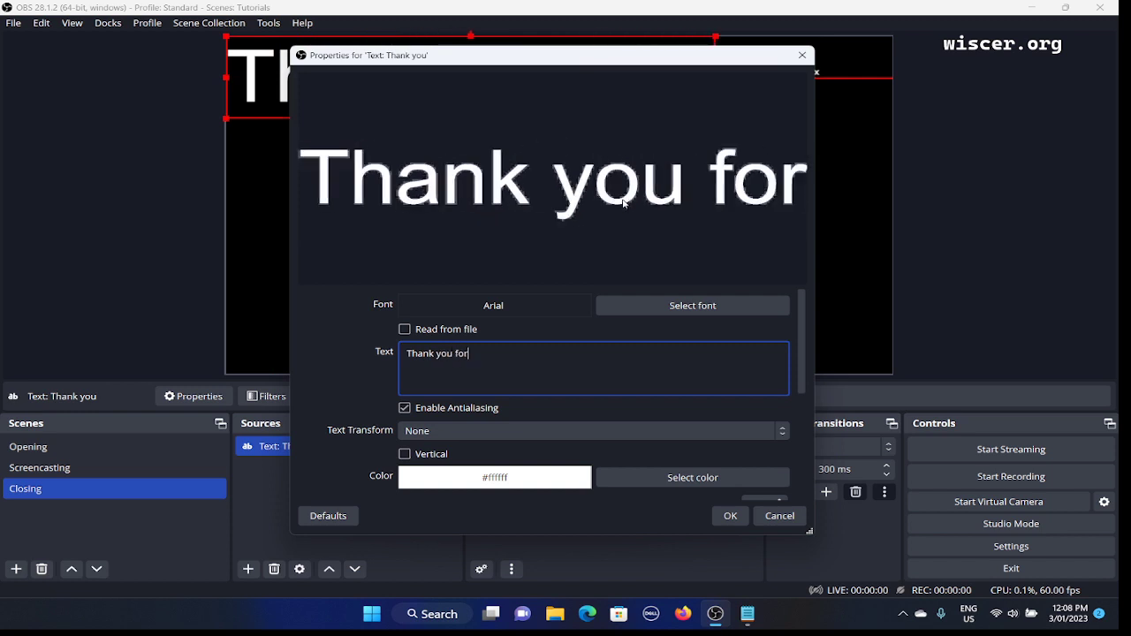
{"action": "type", "text": " watching"}
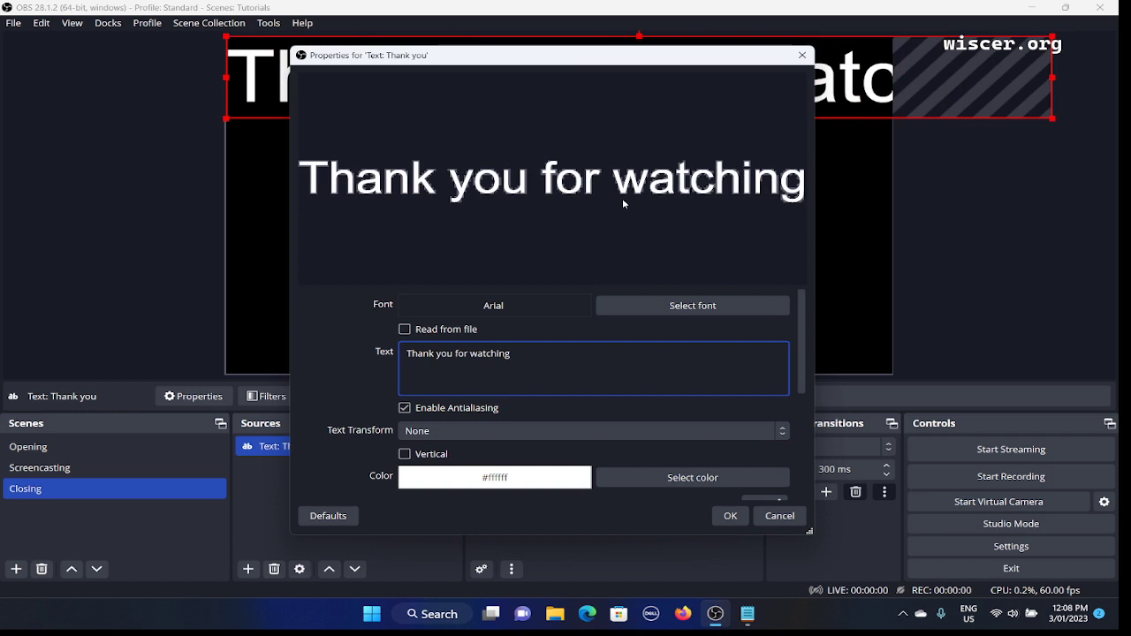
{"action": "key", "text": "Tab"}
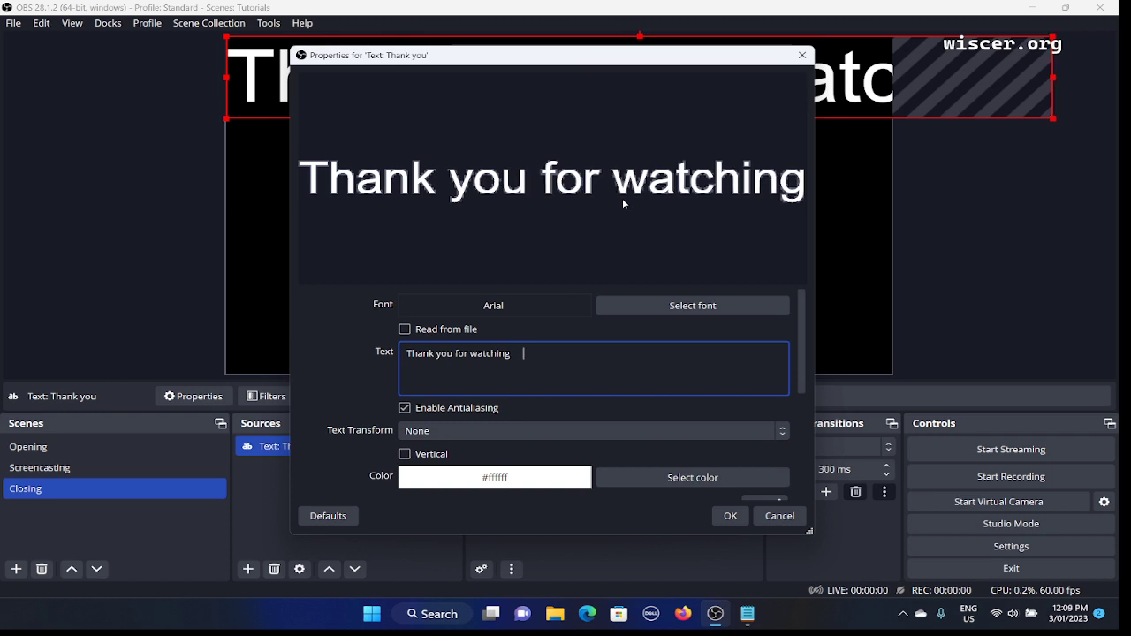